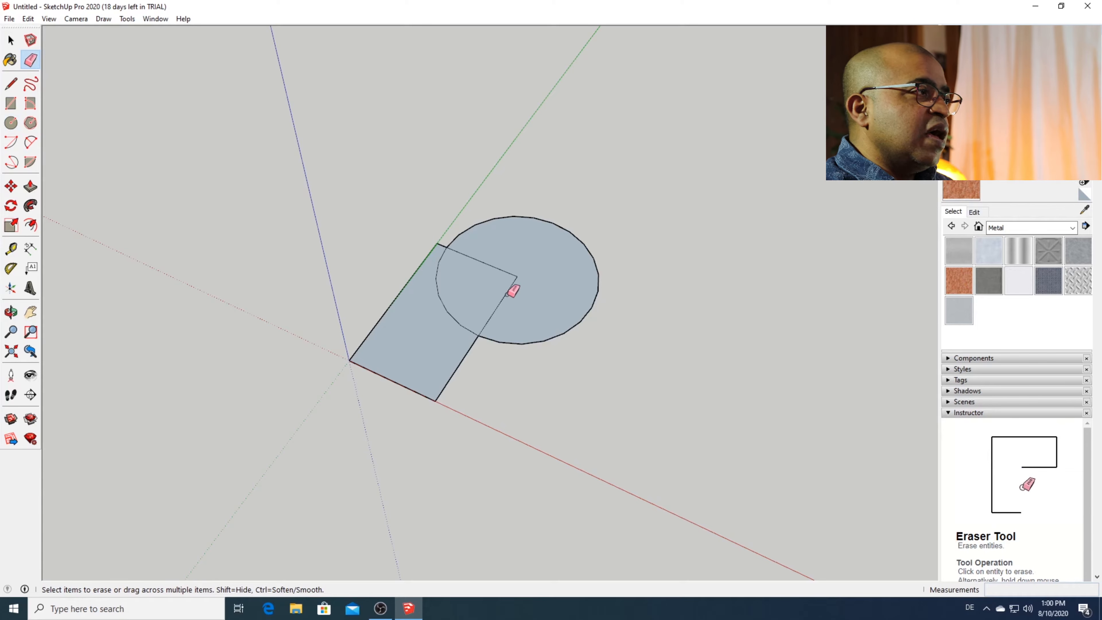
Step: Erase the inner edges where the rectangle and circle overlap, and delete the merged shape
left_click(508, 288)
left_click(504, 271)
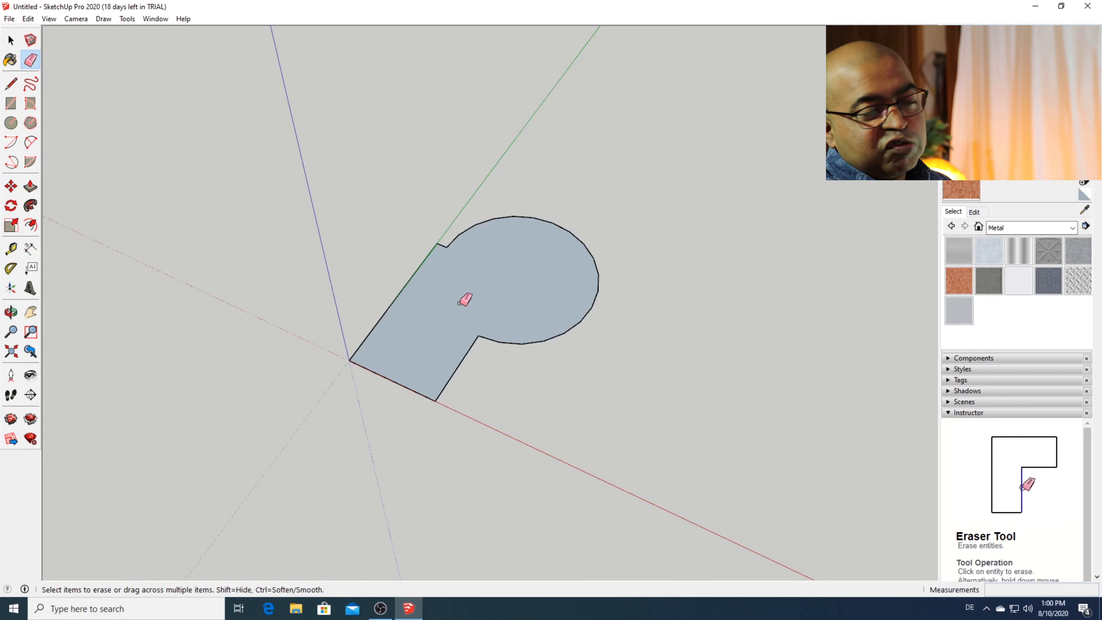
key("space")
left_click_drag(164, 148, 690, 495)
key("Delete")
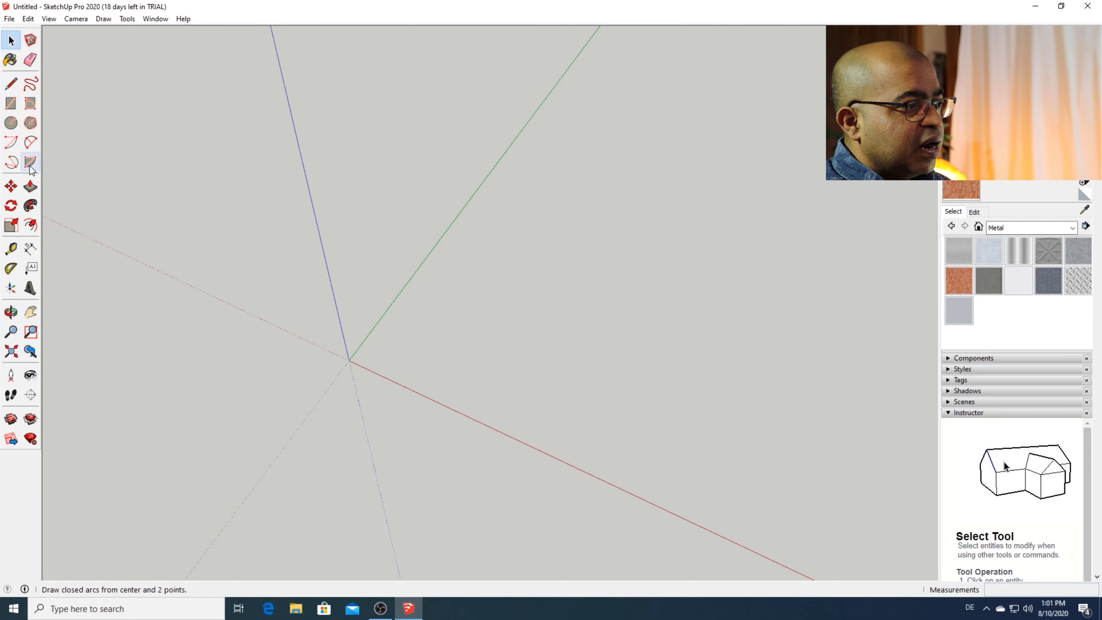
Step: Draw a two-point arc from the origin to a point about 13.6 cm along the red axis, with a bulge of about 7.9 cm
key("a")
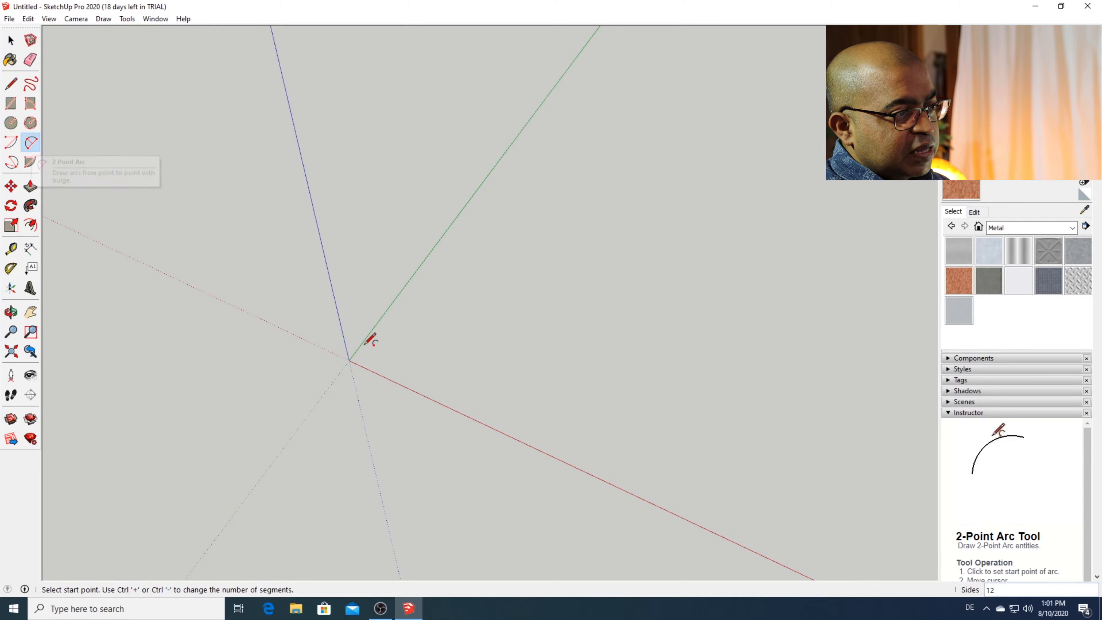
left_click(350, 360)
left_click(349, 360)
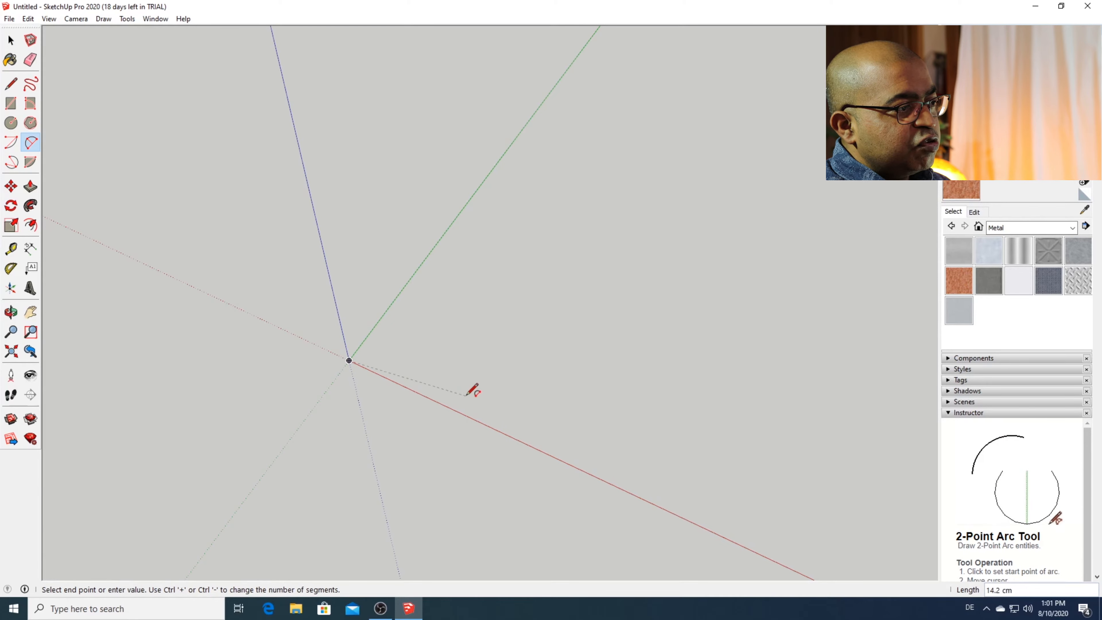
left_click(453, 408)
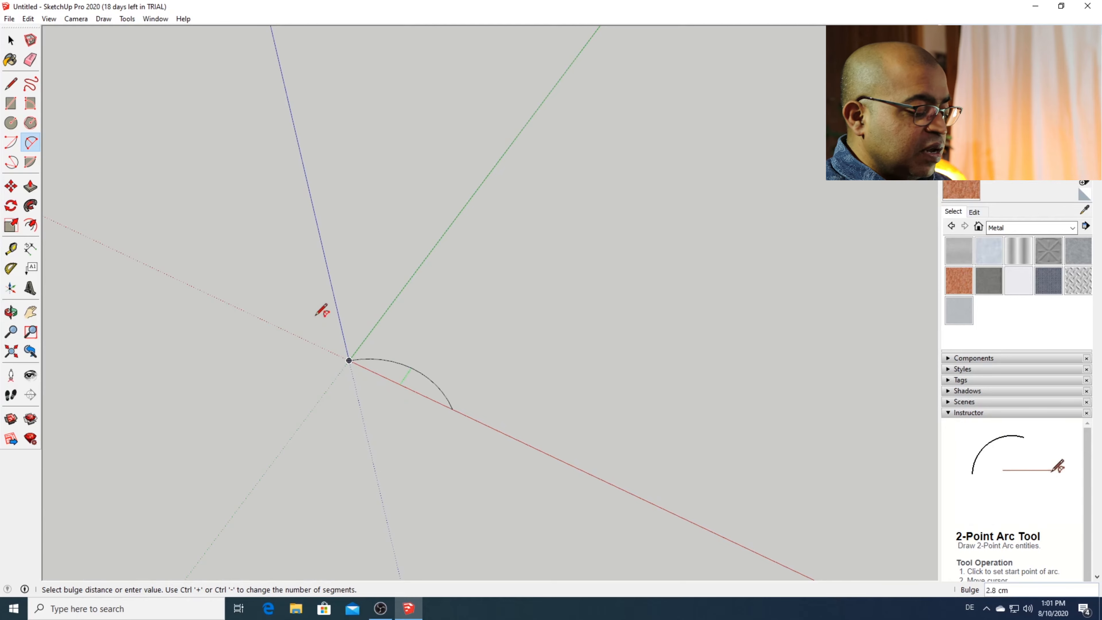
left_click(470, 347)
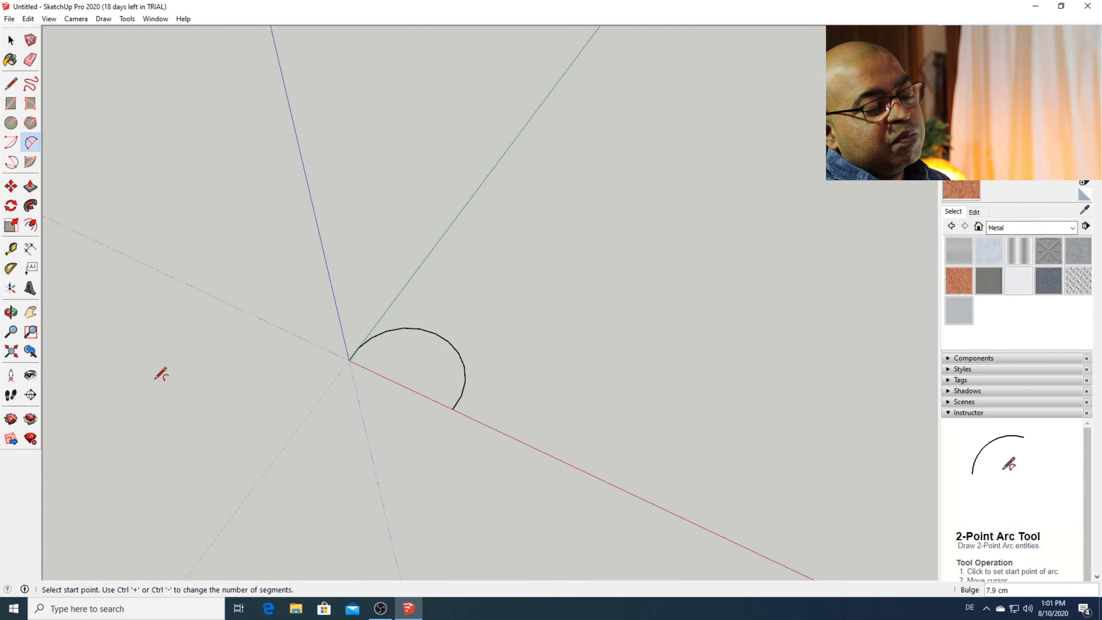
Step: Close the arc into a face with a straight line between its two endpoints
key("l")
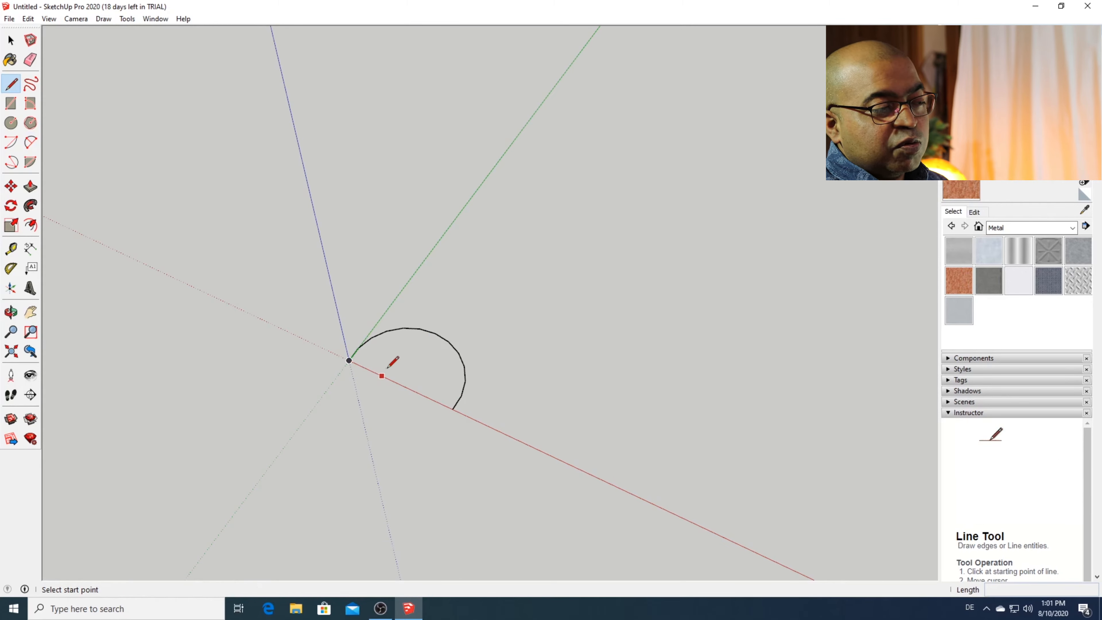
left_click(349, 360)
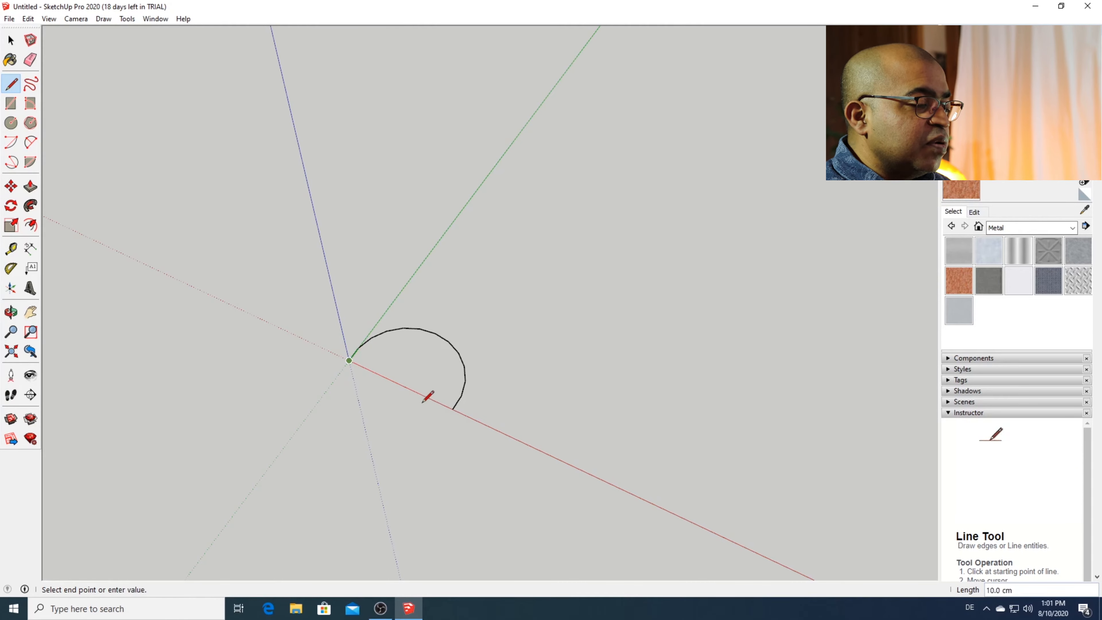
left_click(453, 409)
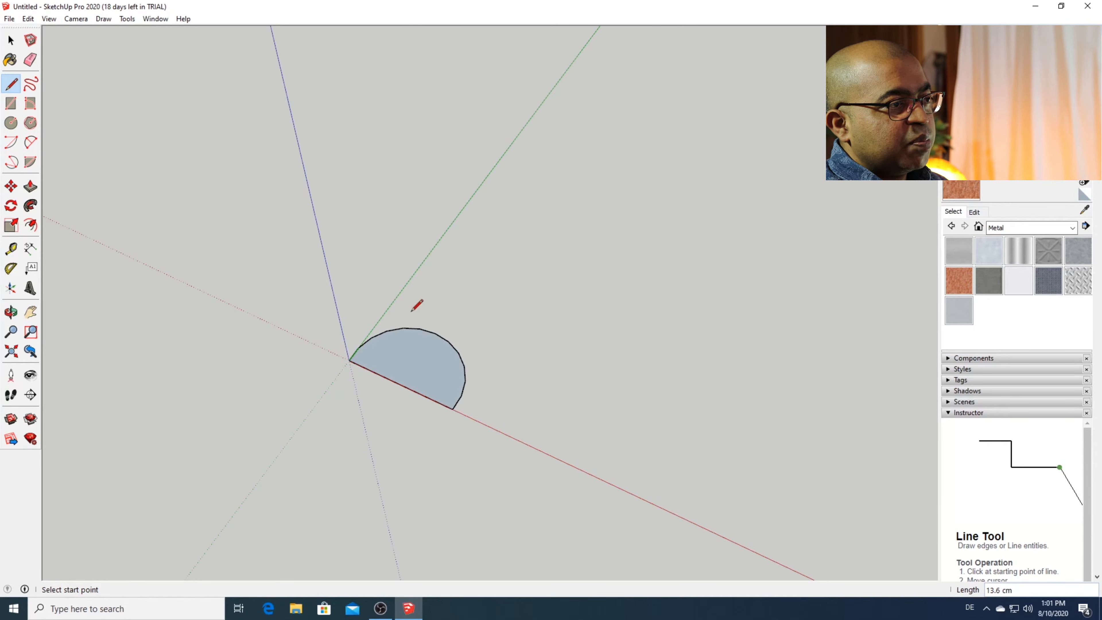
Step: Extrude the closed arc face upward about 25.9 cm with Push/Pull
key("p")
left_click(378, 368)
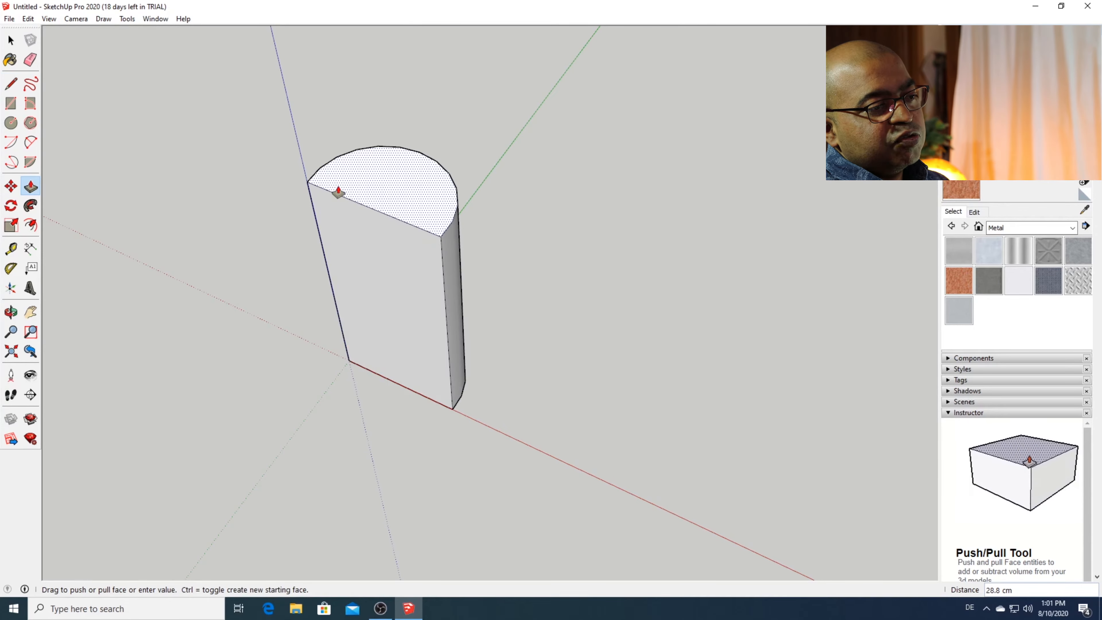
left_click(350, 214)
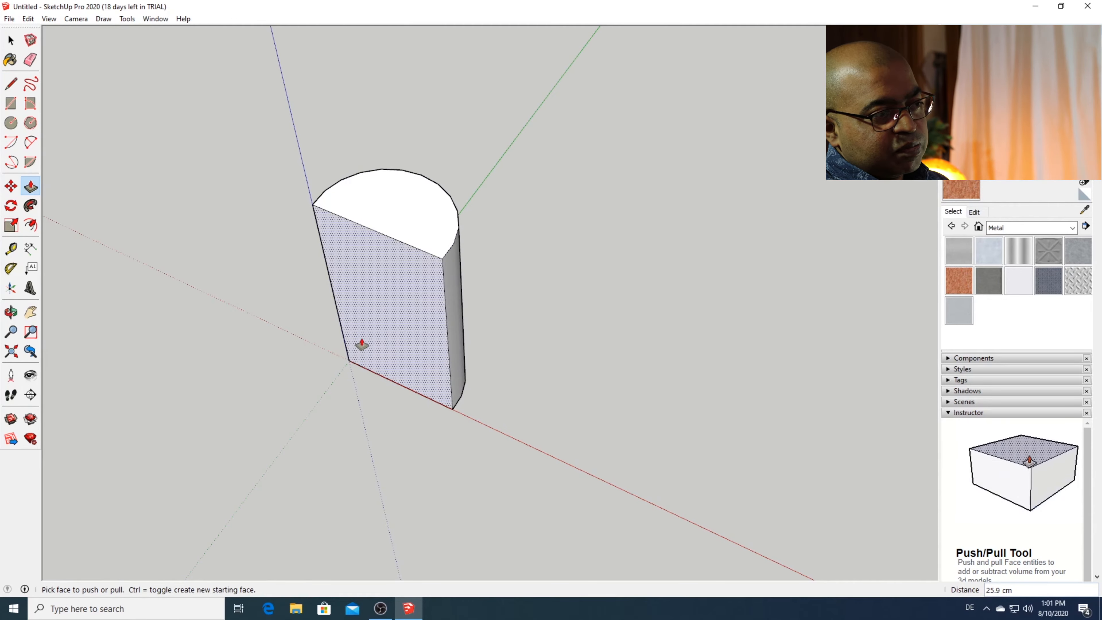
Step: Extend the solid with Push/Pull by pulling out its flat front face, its side by about 15.4 cm and its top by about 4.7 cm
left_click(386, 323)
left_click(283, 374)
left_click(426, 365)
left_click(566, 448)
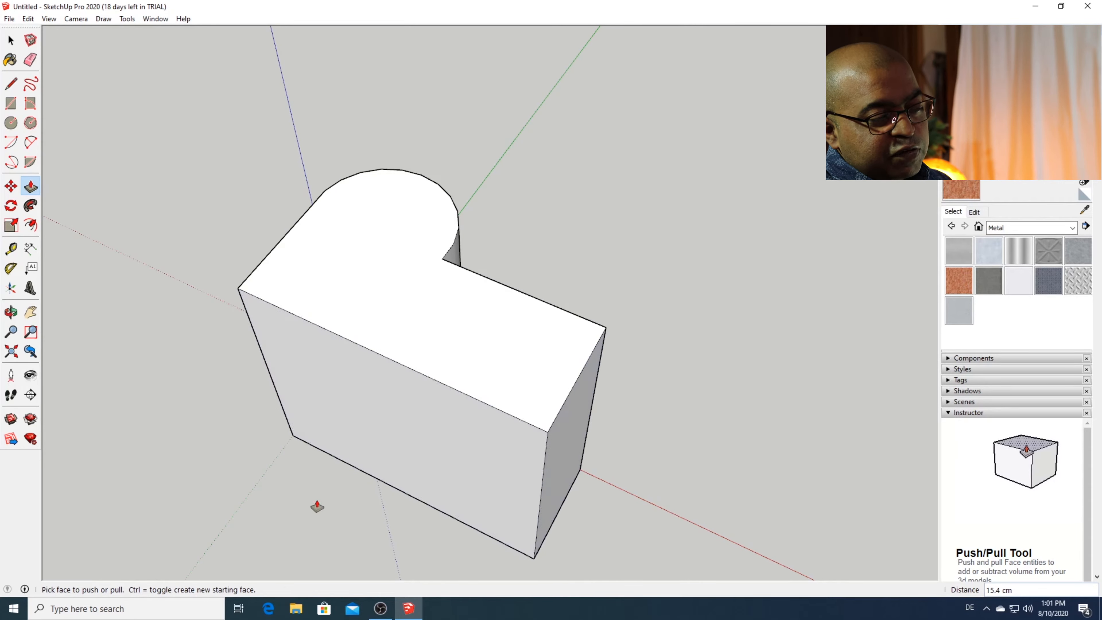
left_click(446, 375)
left_click(485, 292)
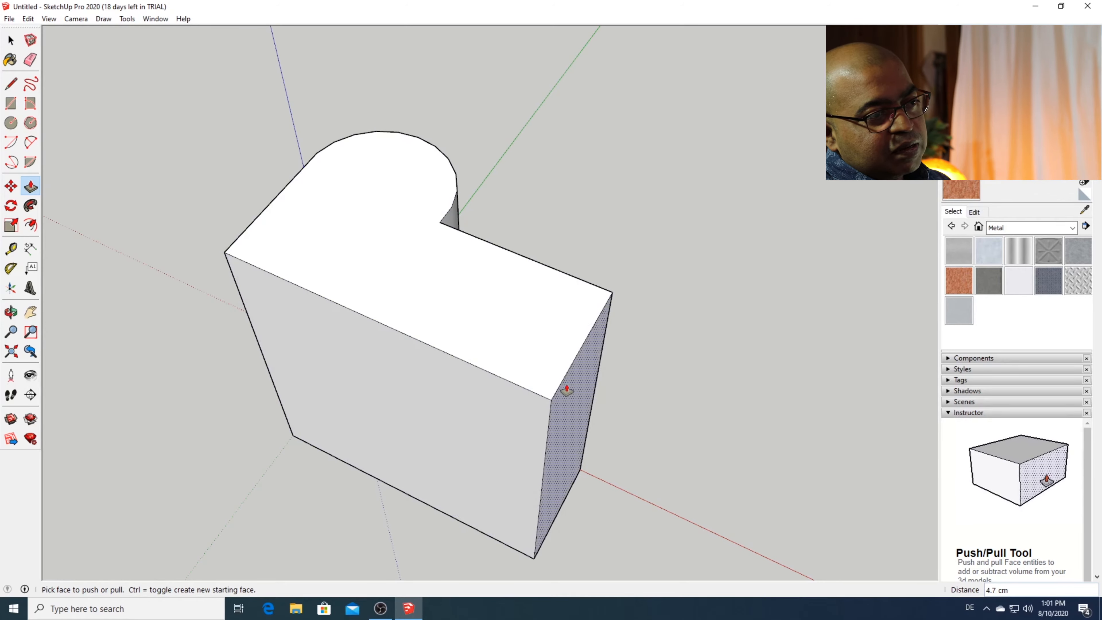
Step: Scale the block's narrow end face to about 0.70 and distort it further from its front upper corner
key("space")
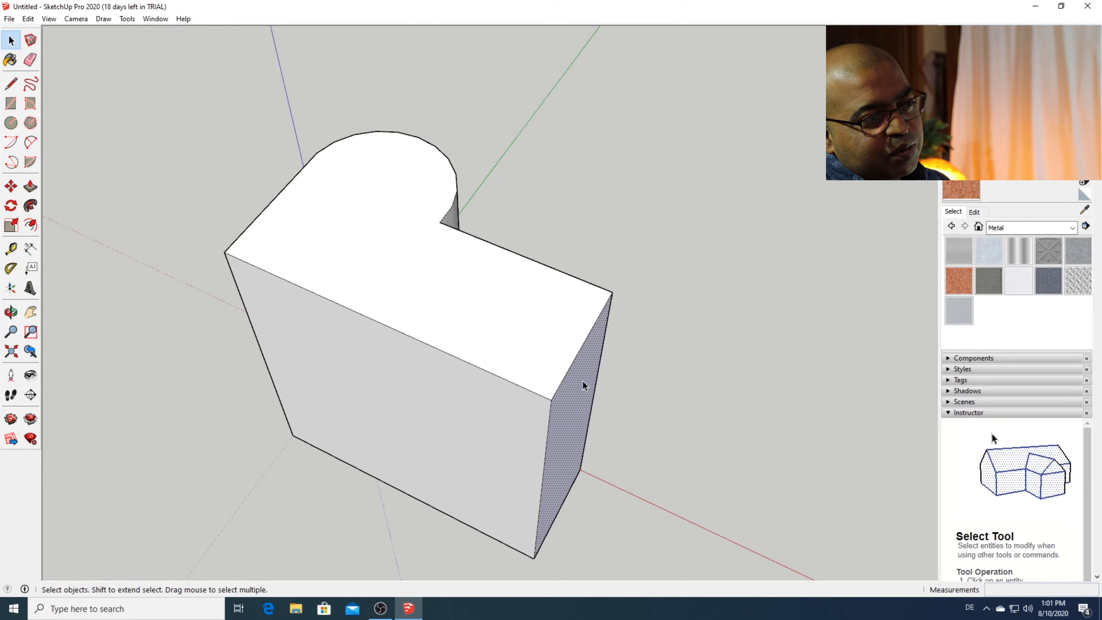
key("s")
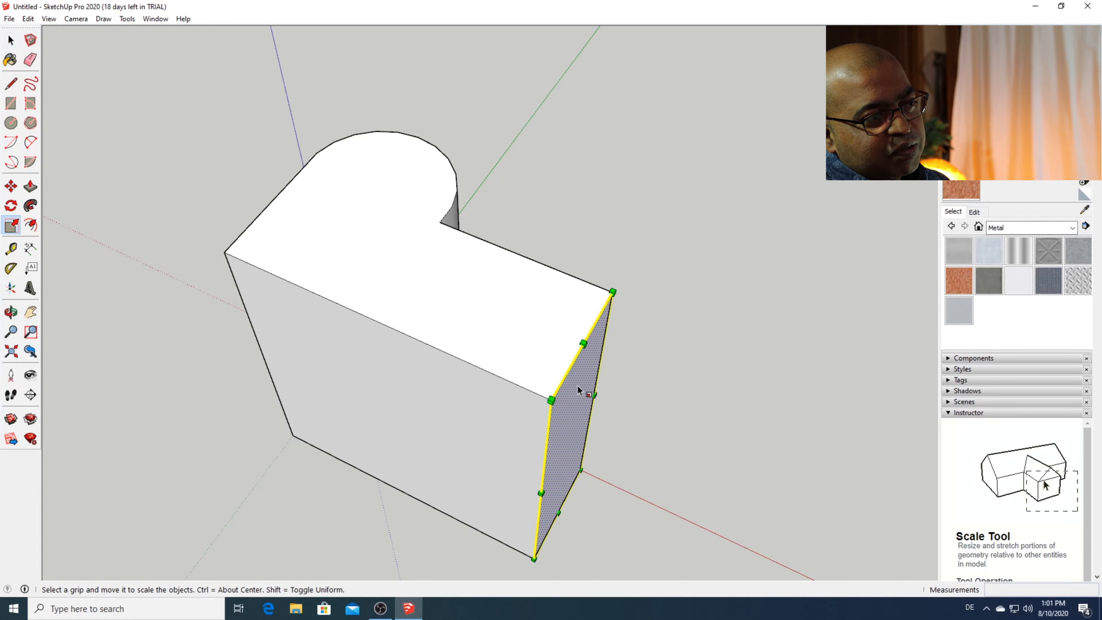
left_click_drag(612, 293, 585, 390)
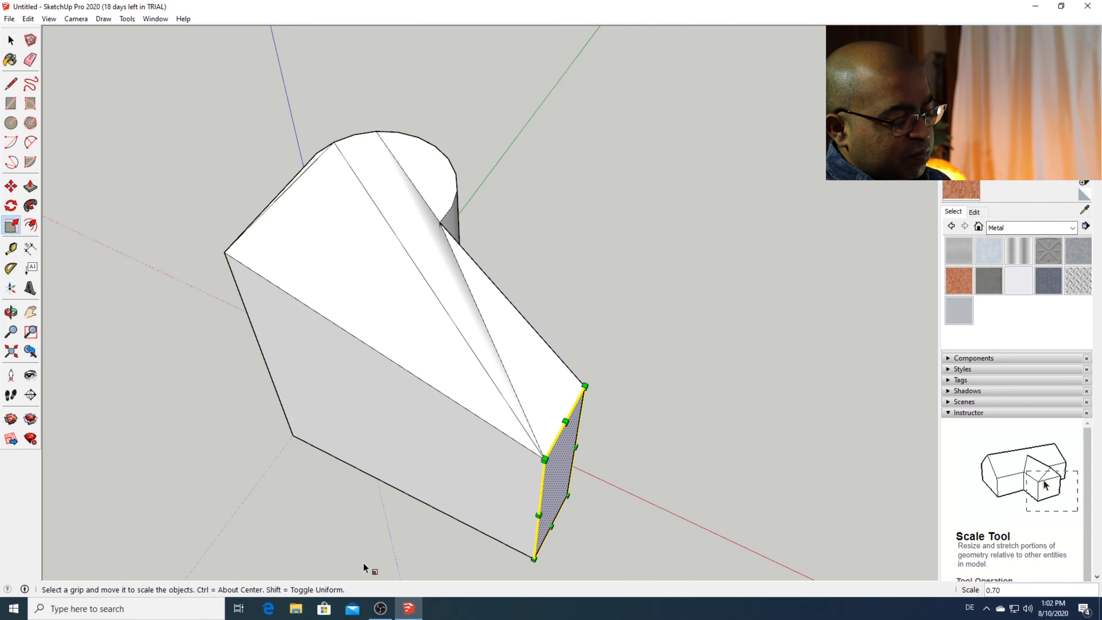
mouse_move(546, 460)
left_mouse_down()
mouse_move(563, 490)
mouse_move(419, 327)
mouse_move(428, 335)
mouse_move(418, 310)
mouse_move(547, 445)
left_mouse_up()
key("space")
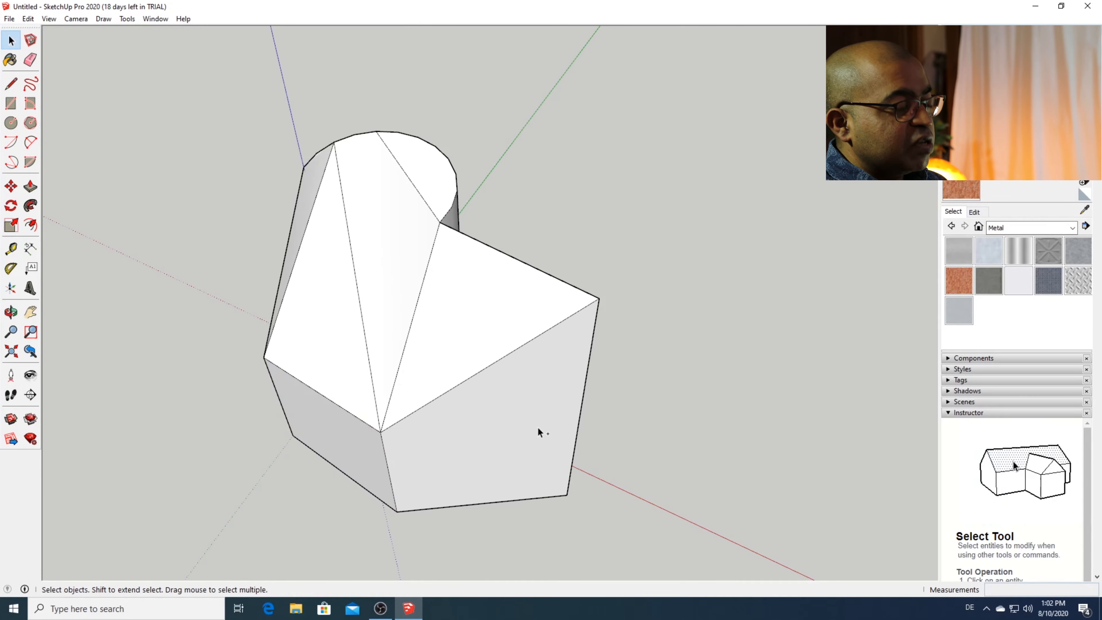
Step: Select all geometry in the model and delete it
triple_click(538, 427)
left_click(684, 474)
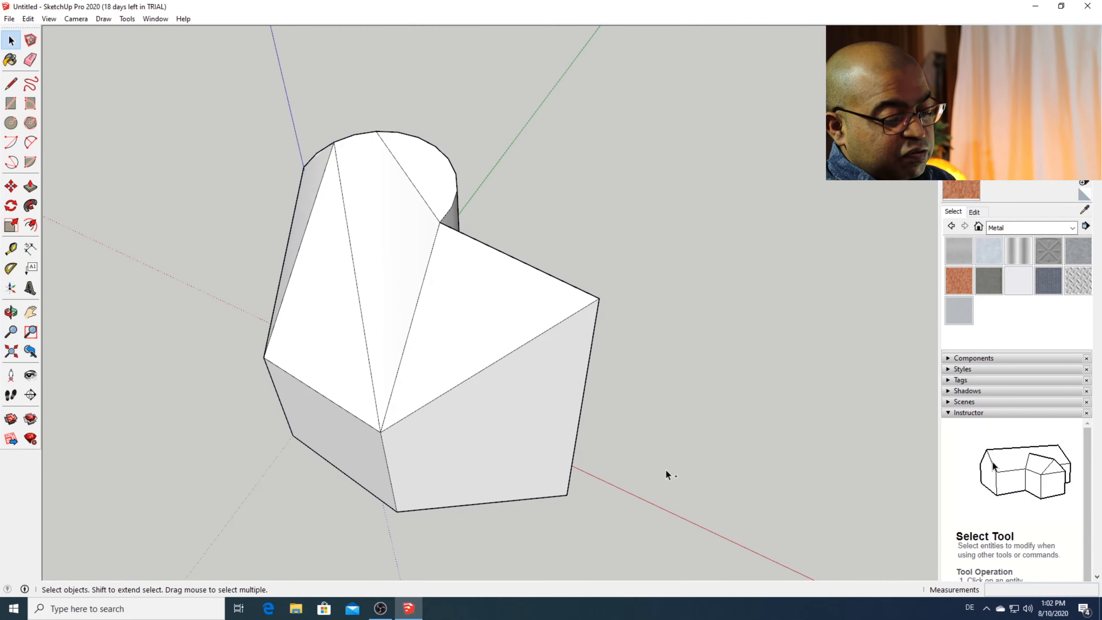
key("ctrl+a")
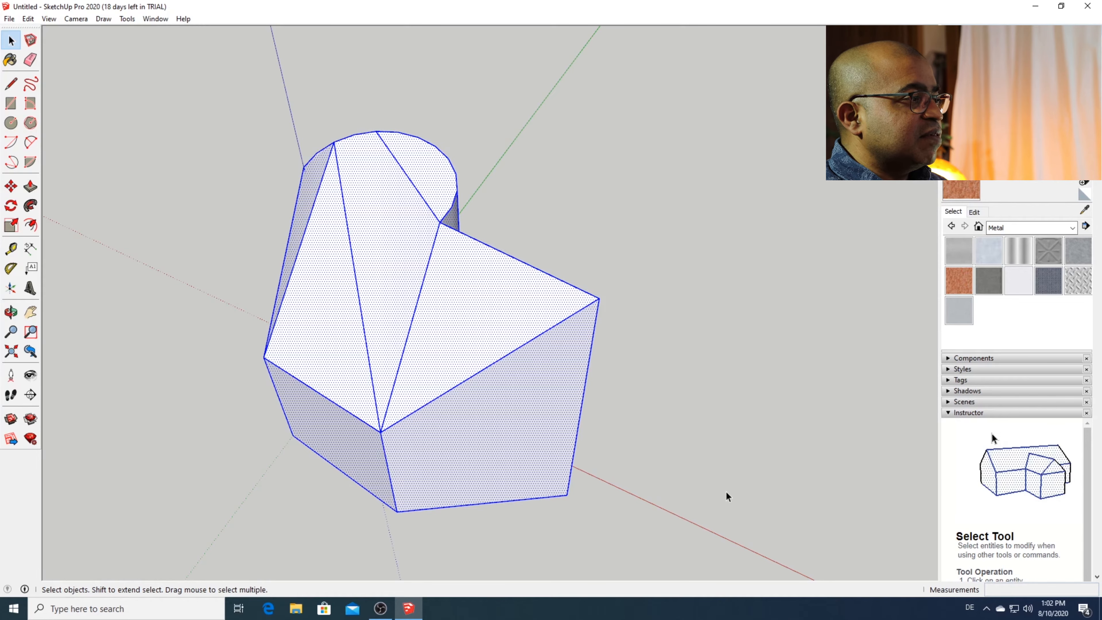
key("Delete")
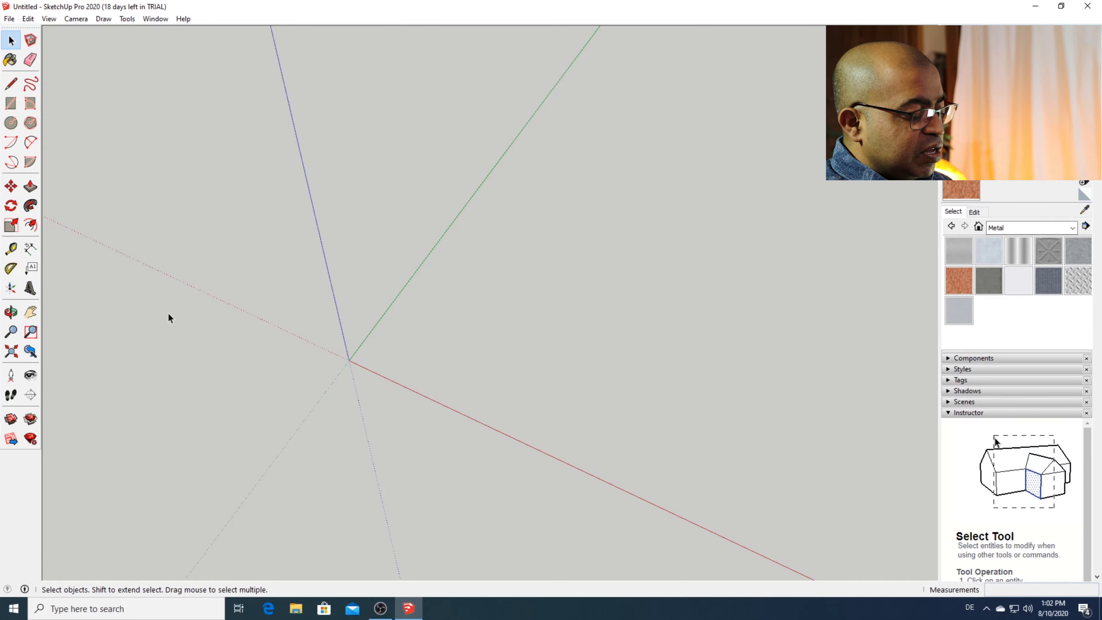
Step: Draw a square of about 31.8 by 31.8 cm on the ground plane, starting at the origin
key("r")
left_click(349, 361)
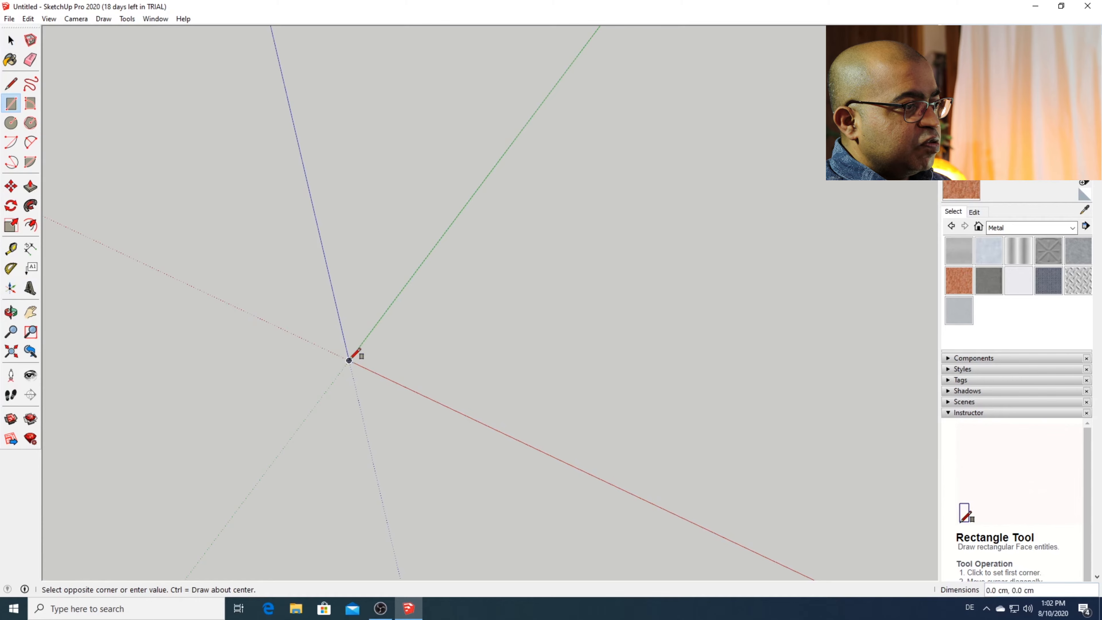
left_click(708, 272)
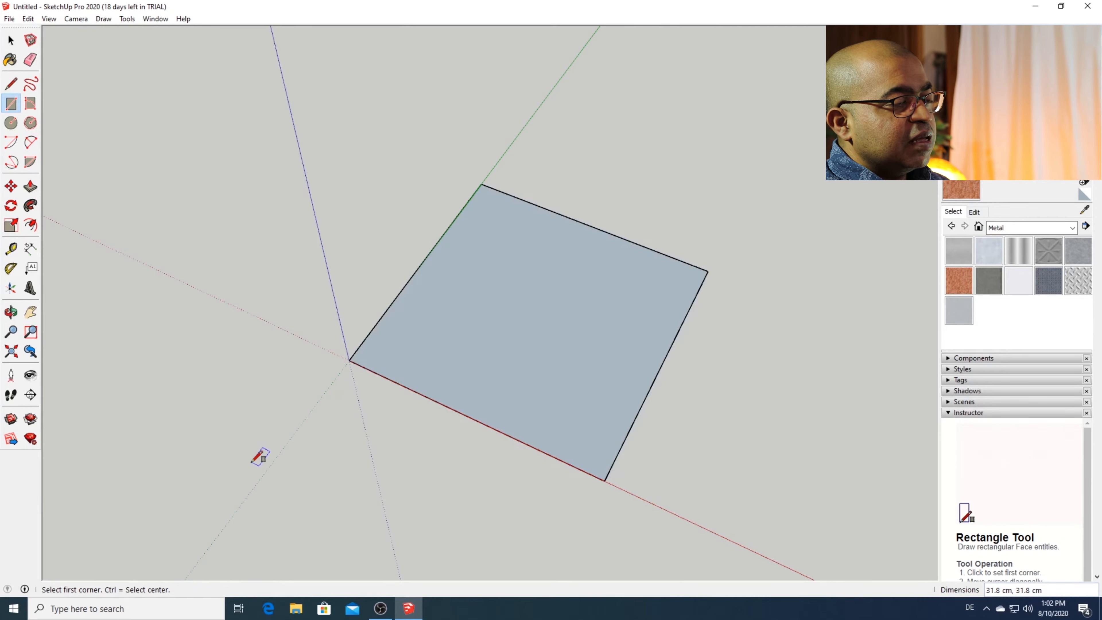
Step: Offset the square's outline inward by 10 cm
left_click(31, 224)
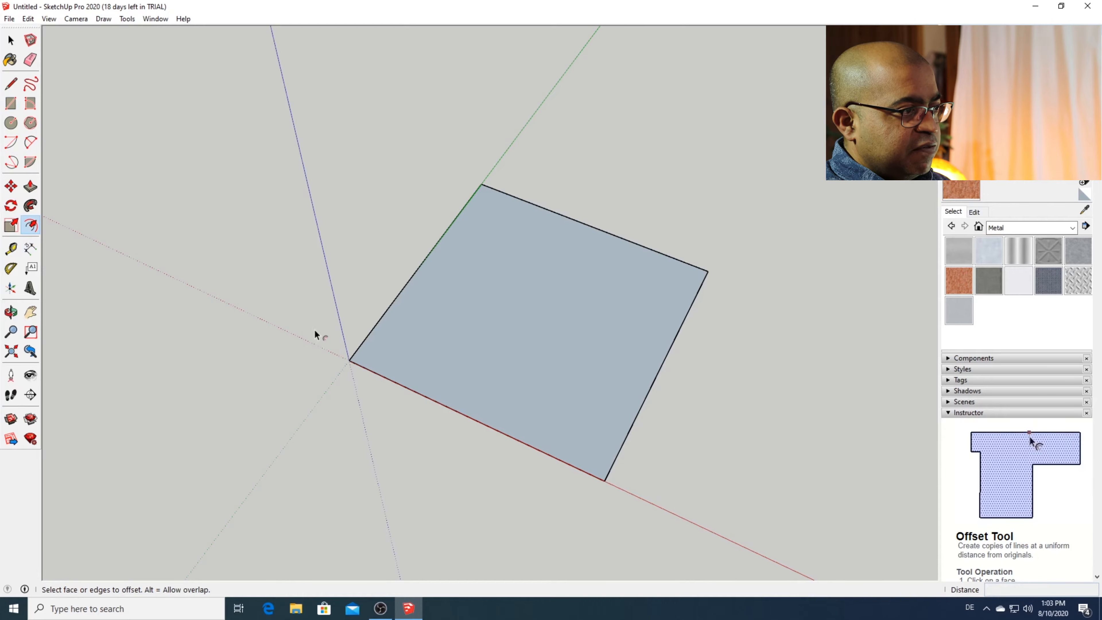
scroll(378, 372, "up", 3)
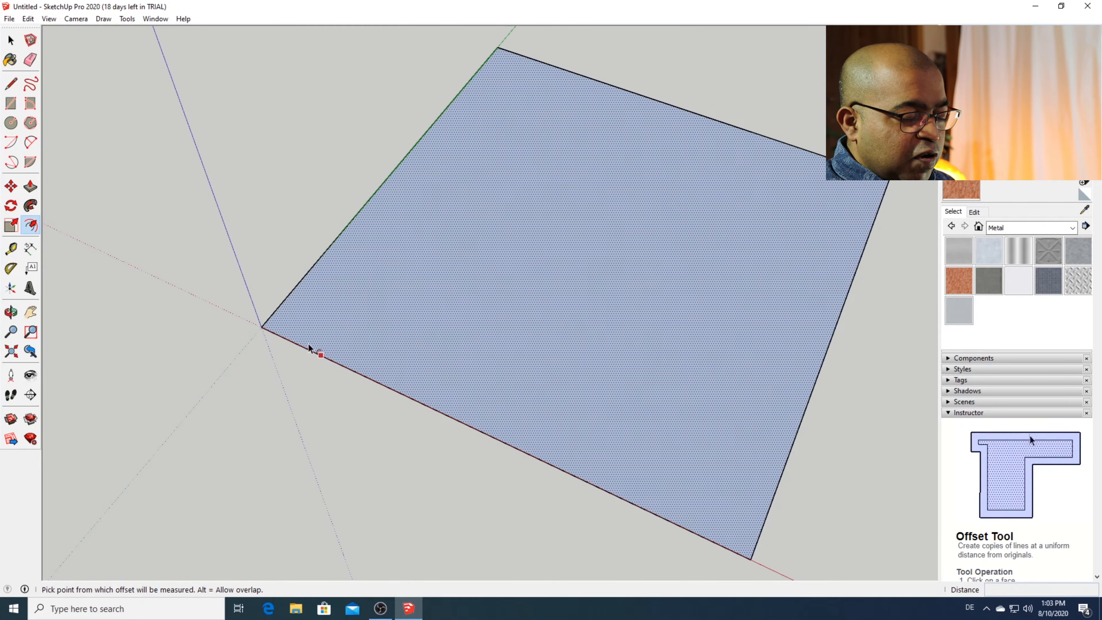
left_click(278, 331)
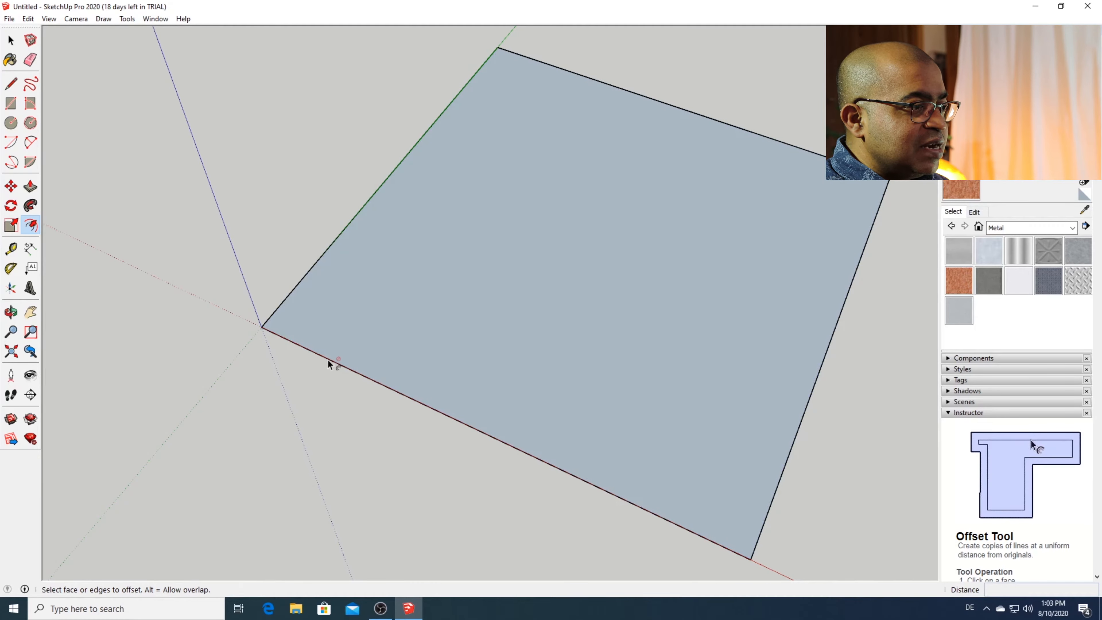
left_click(311, 351)
left_click(287, 304)
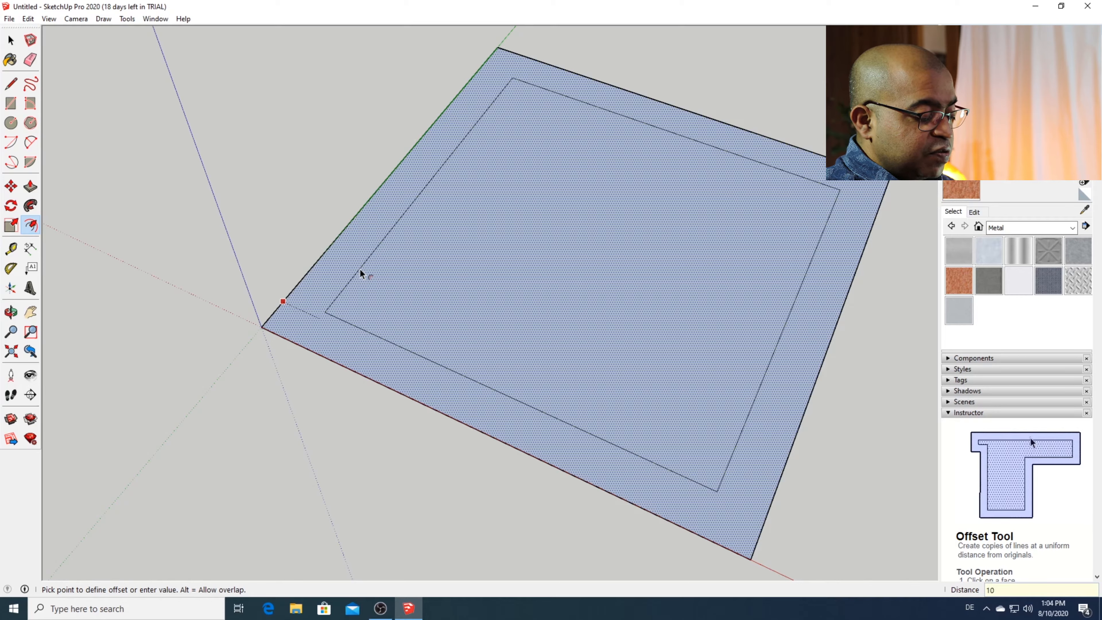
type("cm")
key("Return")
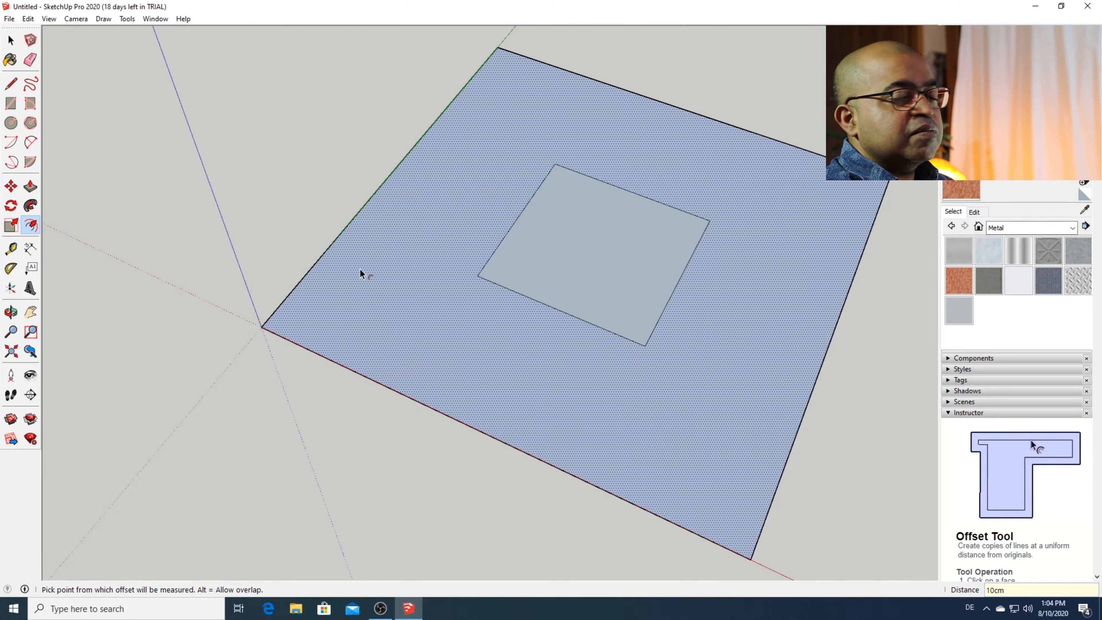
scroll(464, 319, "down", 5)
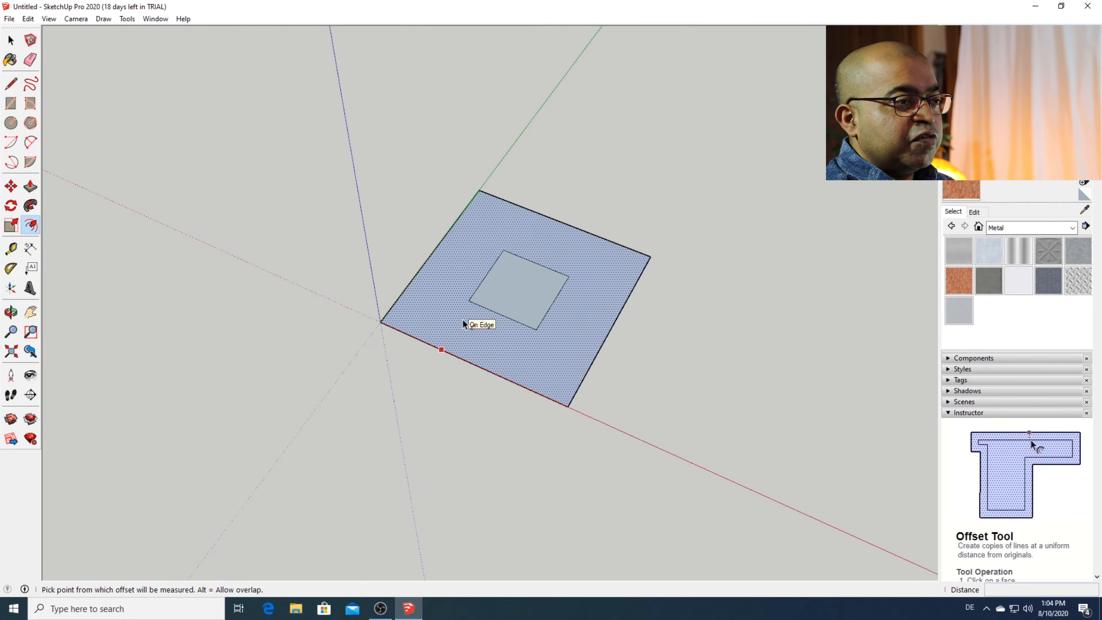
key("Escape")
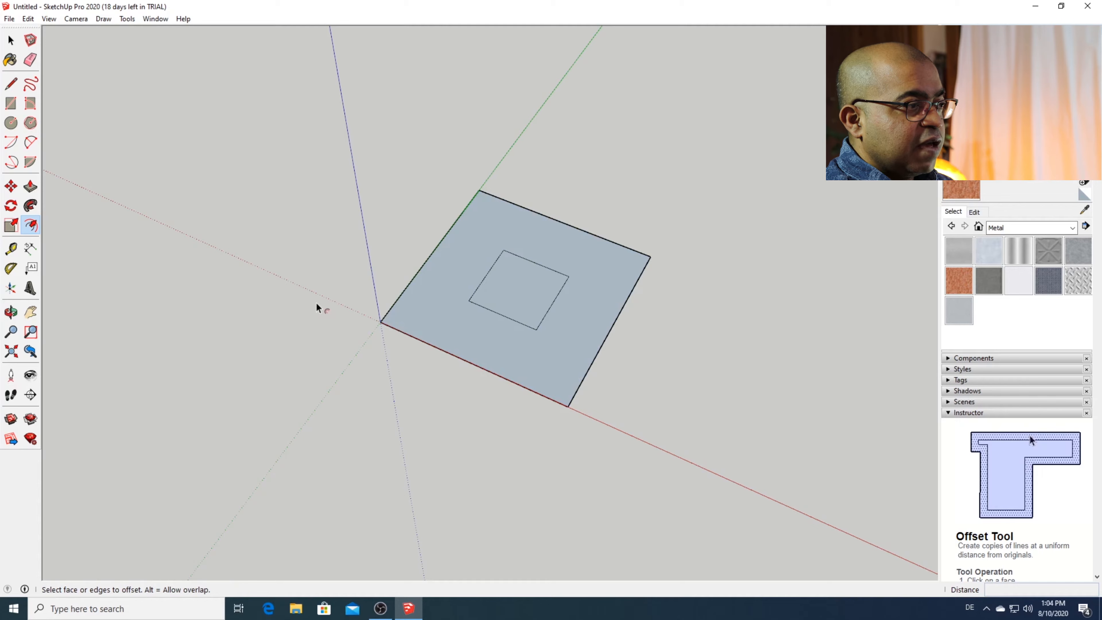
key("space")
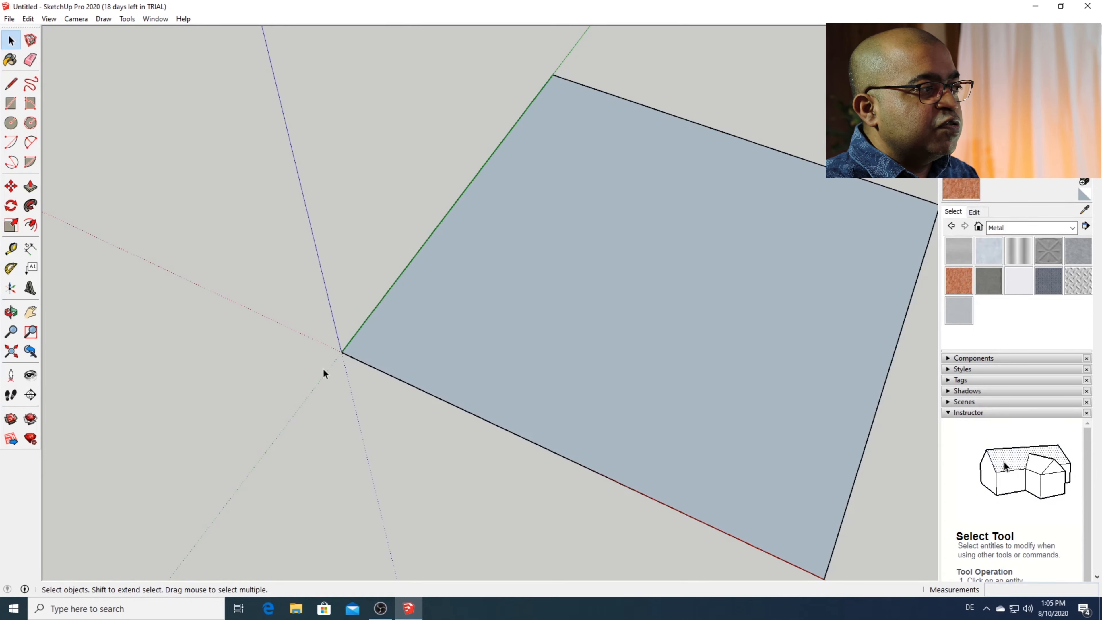
Step: Create a Tape Measure guide line 5 cm inside the square, parallel to its edge along the red axis
scroll(323, 374, "down", 2)
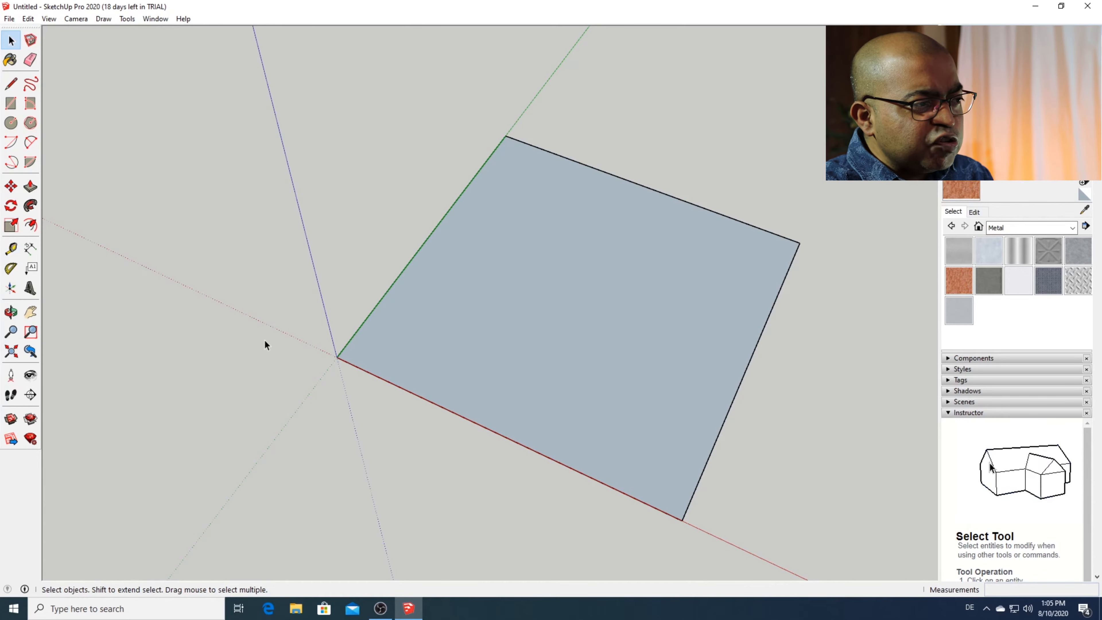
key("t")
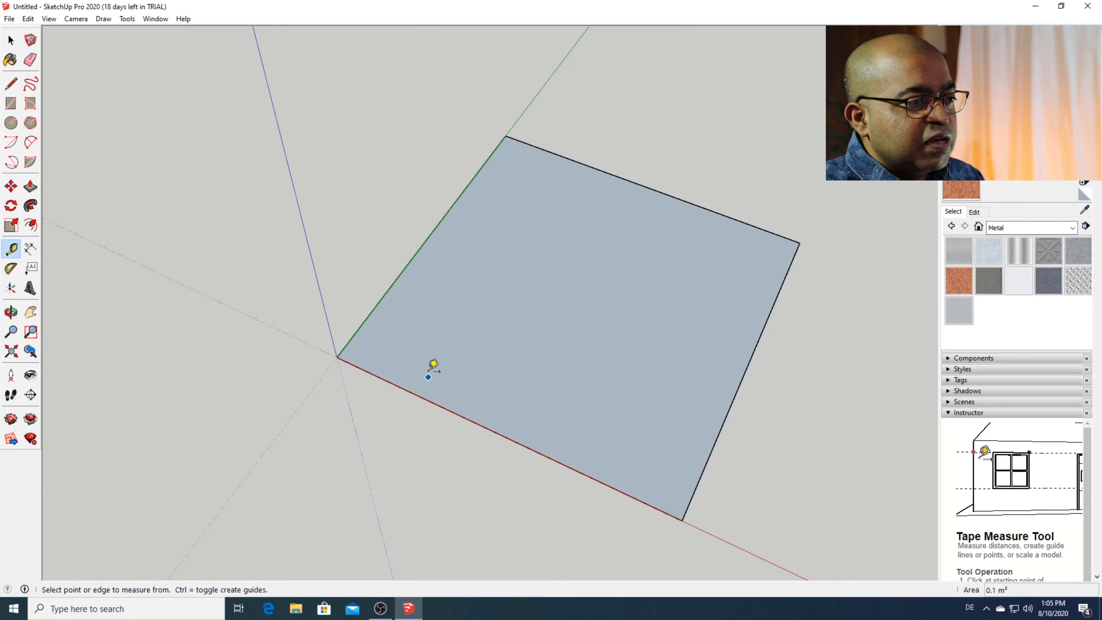
left_click(433, 402)
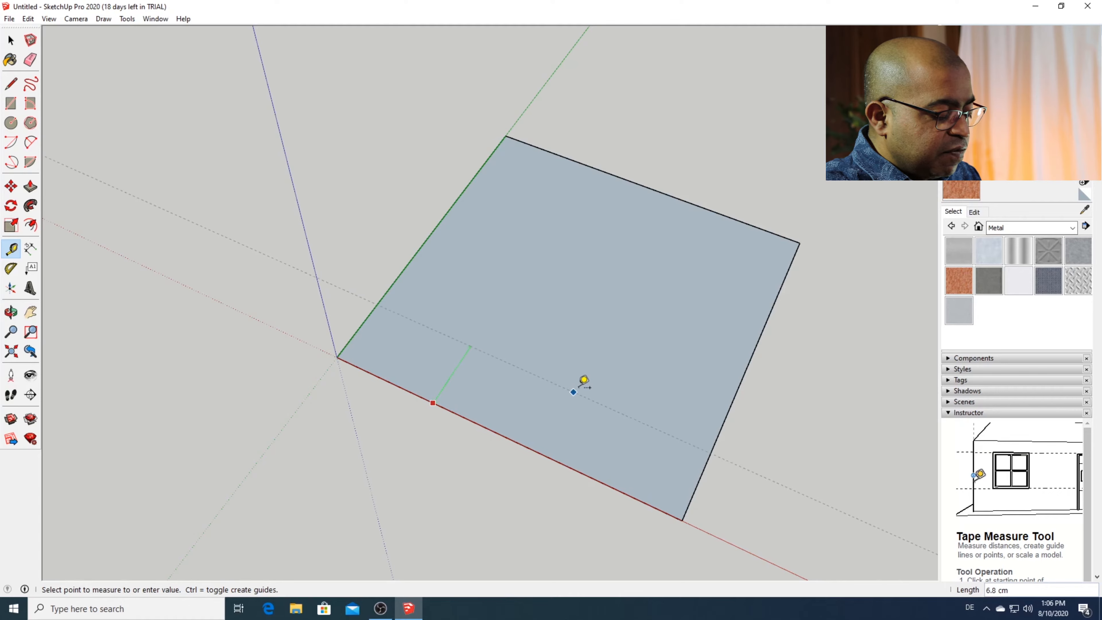
type("5")
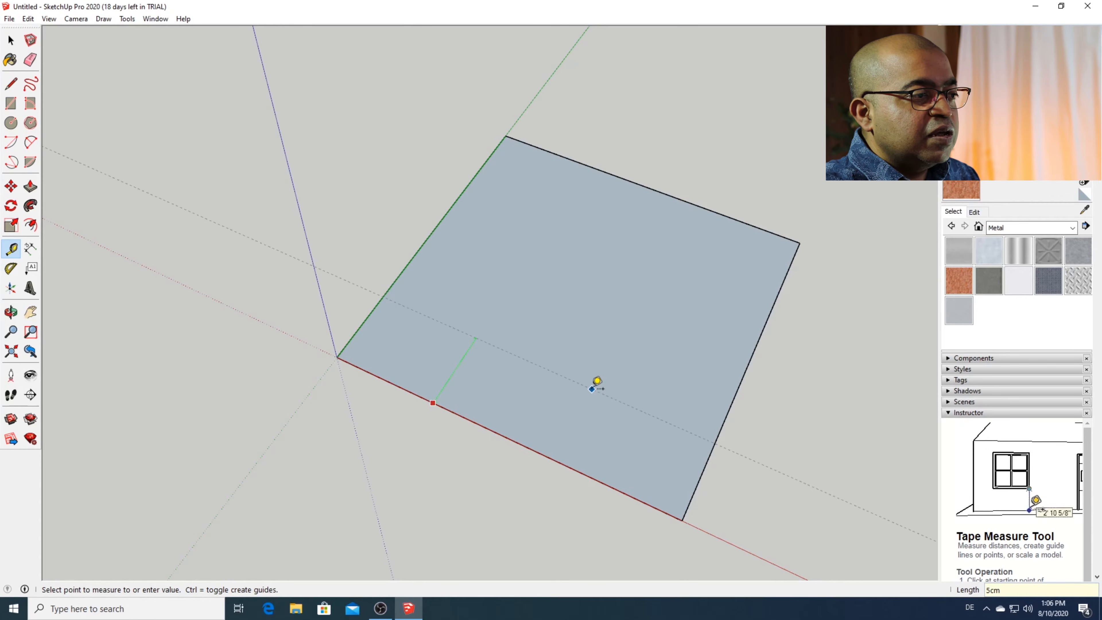
key("Return")
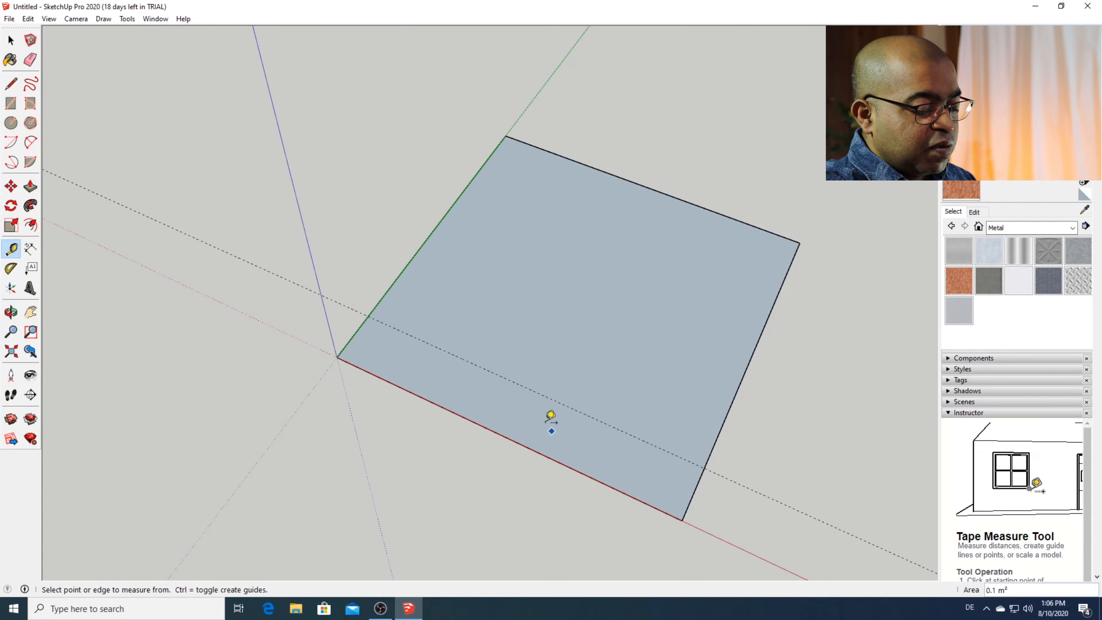
Step: Create Tape Measure guide lines 5 cm inside the square's remaining three edges, each parallel to its edge
left_click(393, 283)
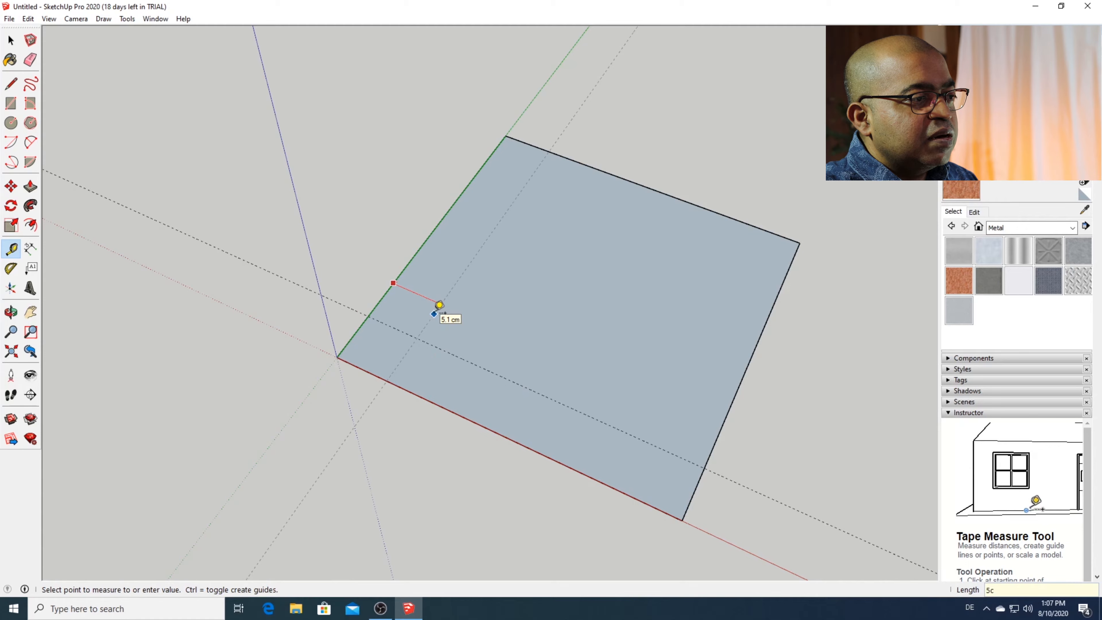
key("Return")
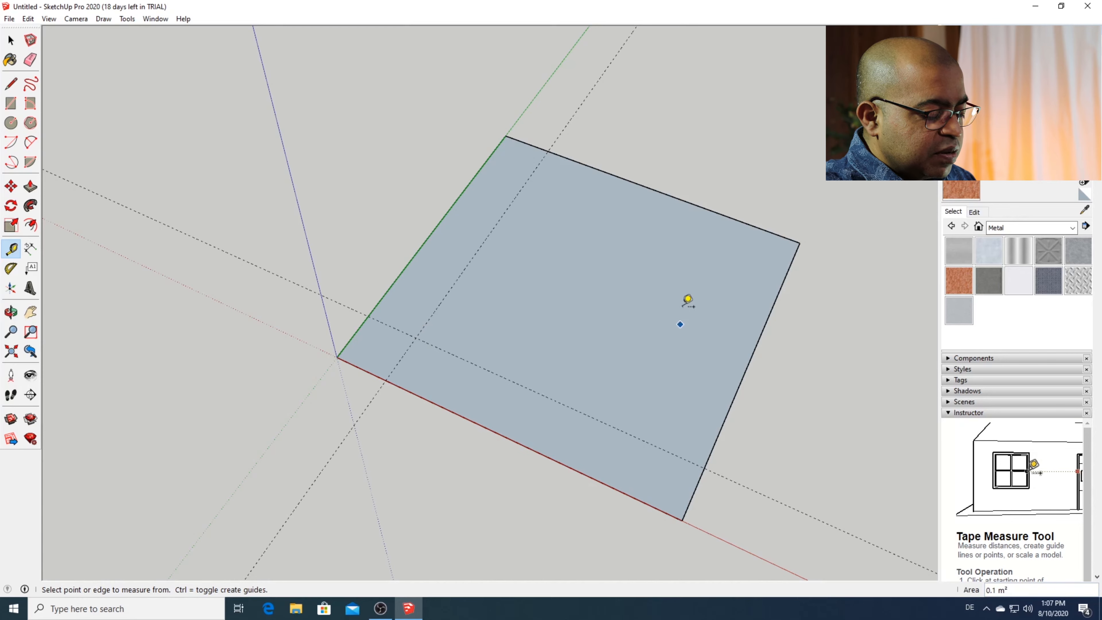
left_click(598, 168)
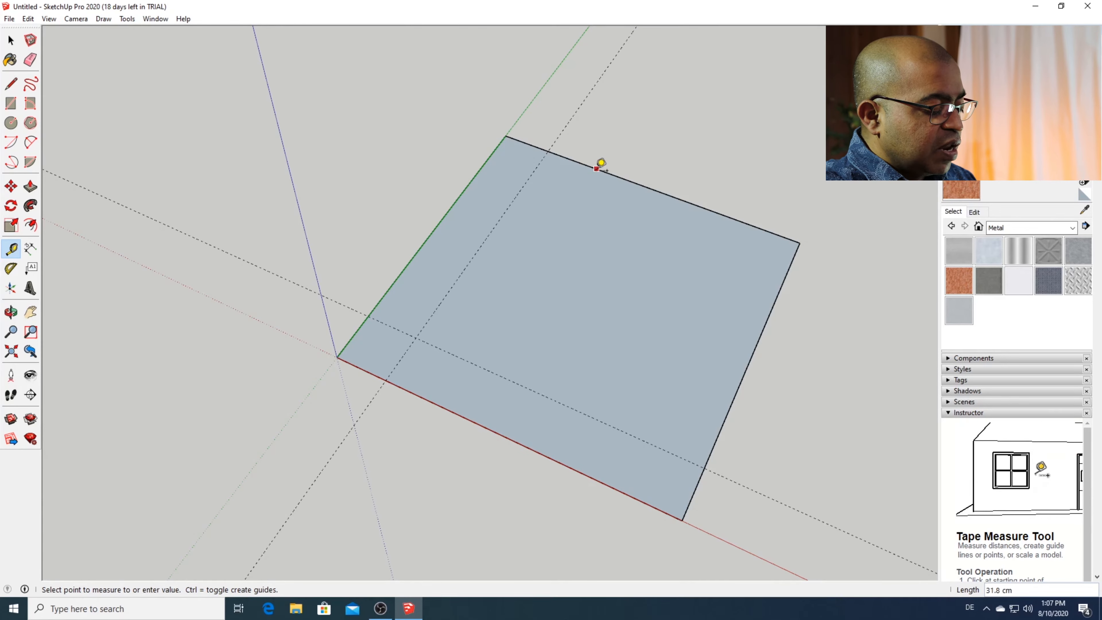
left_click(582, 196)
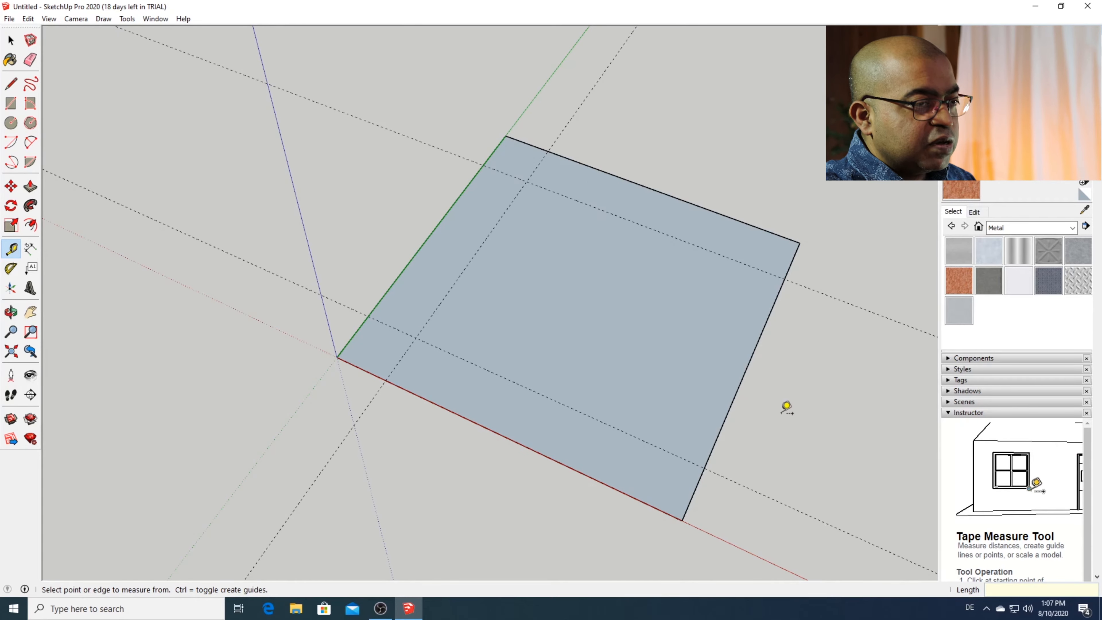
left_click(745, 372)
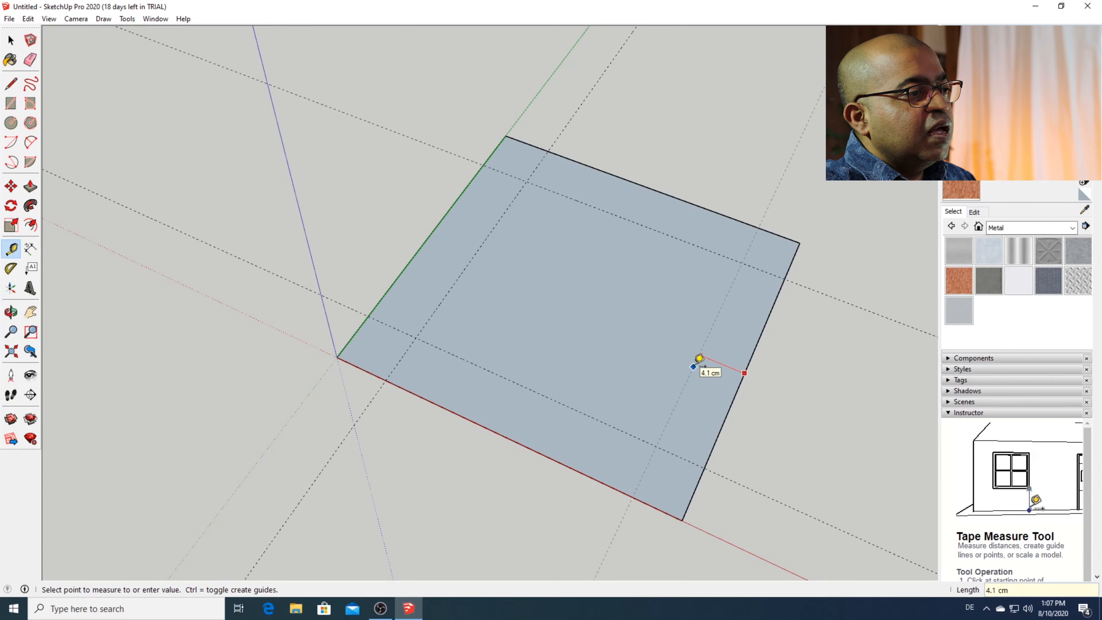
type("5cm")
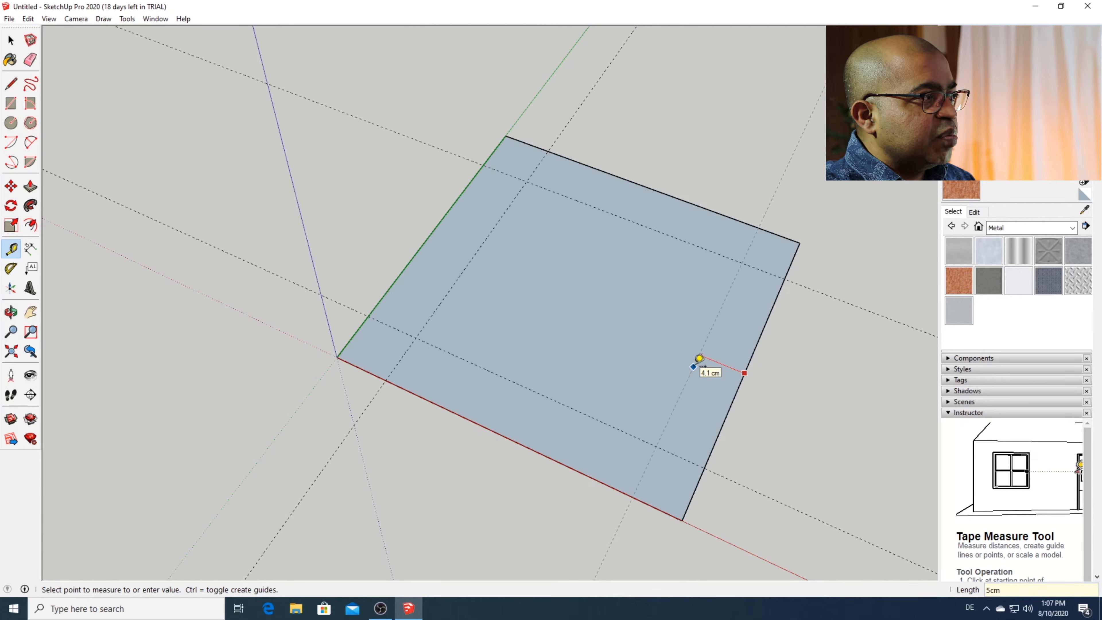
key("Return")
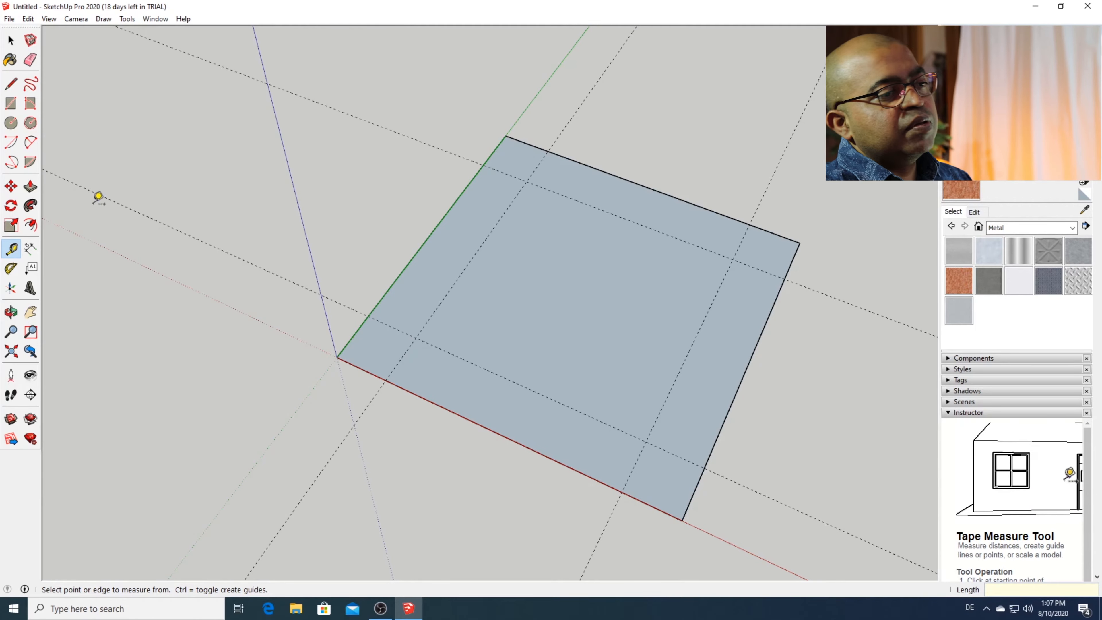
Step: Draw three connected lines between the guide intersections along the far, right-hand and near guides, leaving the inner square open along the green axis
left_click(11, 83)
left_click(527, 182)
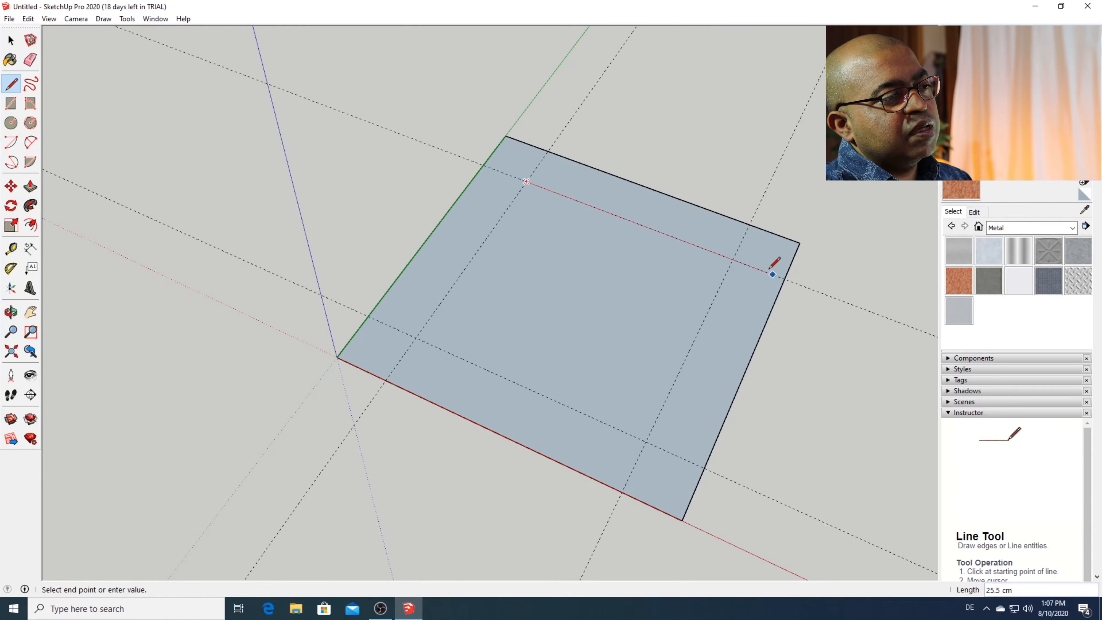
left_click(732, 259)
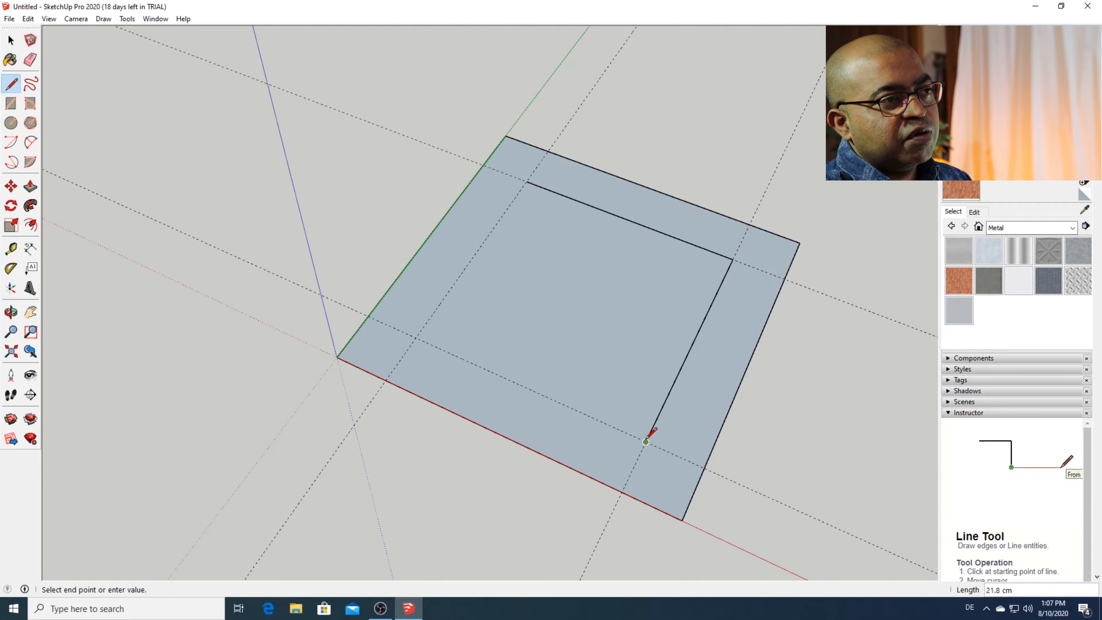
left_click(646, 442)
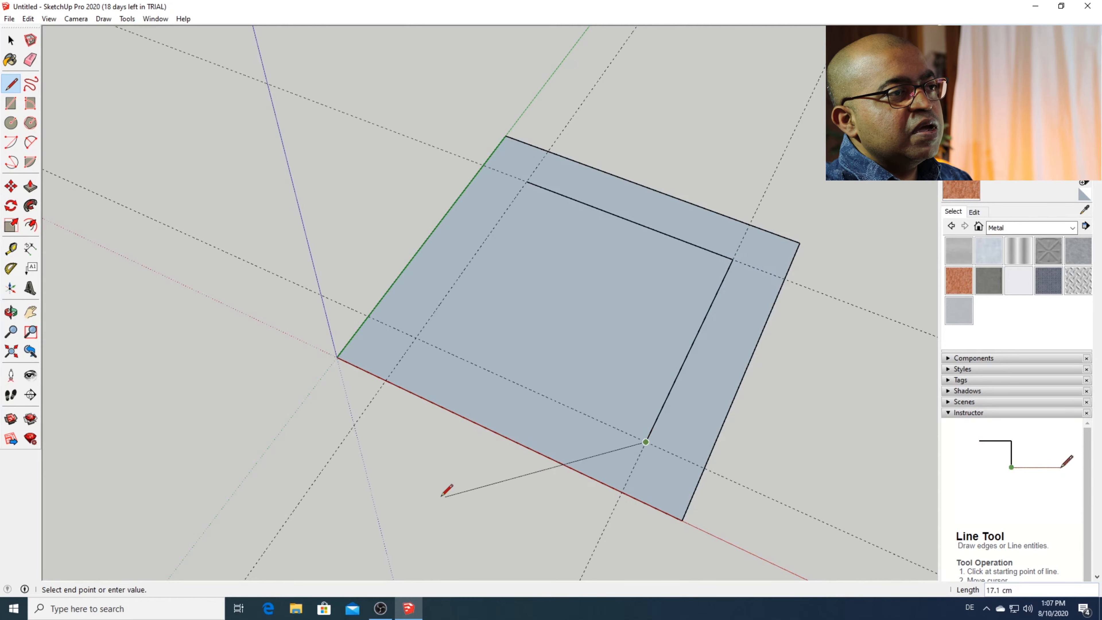
left_click(415, 338)
key("space")
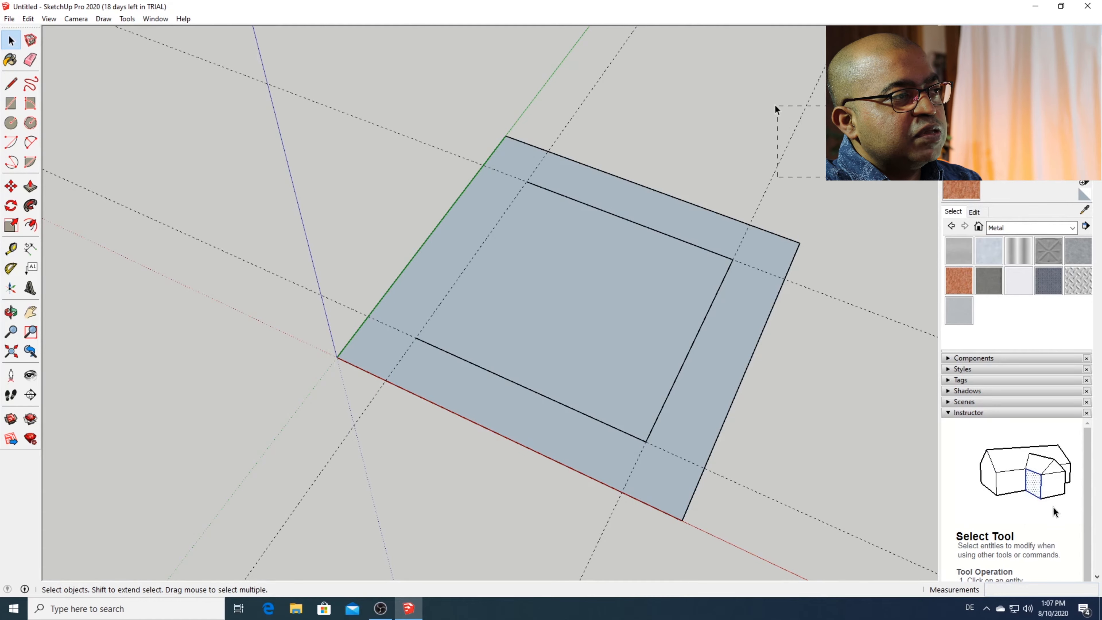
Step: Delete the four guide lines around the square, keeping the drawn edges
left_click(809, 138)
key("Delete")
left_click_drag(652, 93, 550, 52)
key("Delete")
left_click_drag(419, 99, 344, 160)
key("Delete")
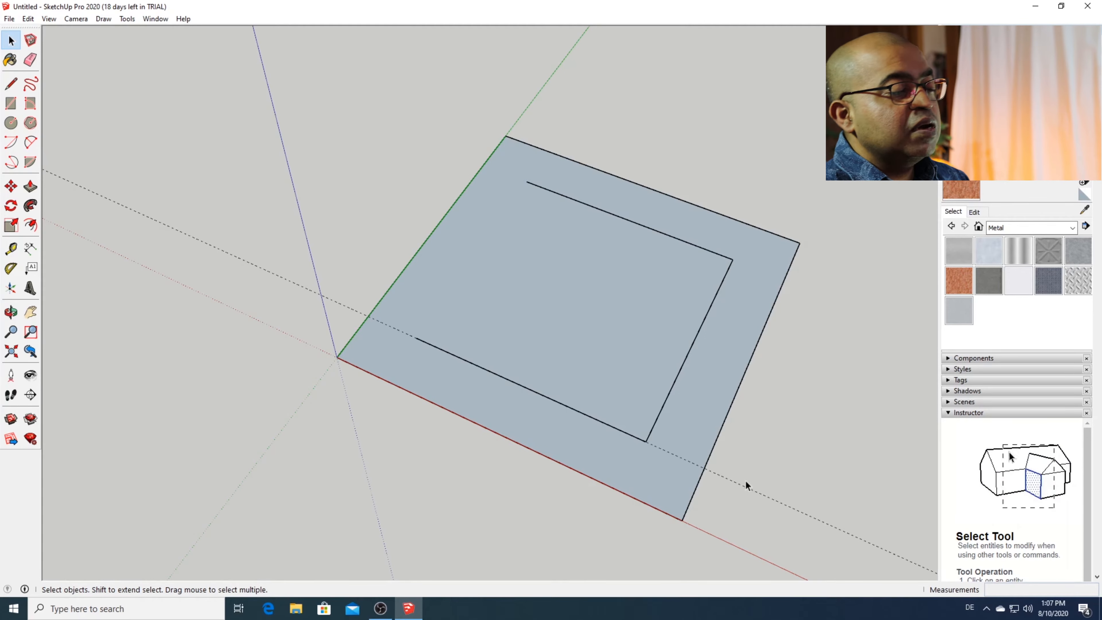
left_click(749, 489)
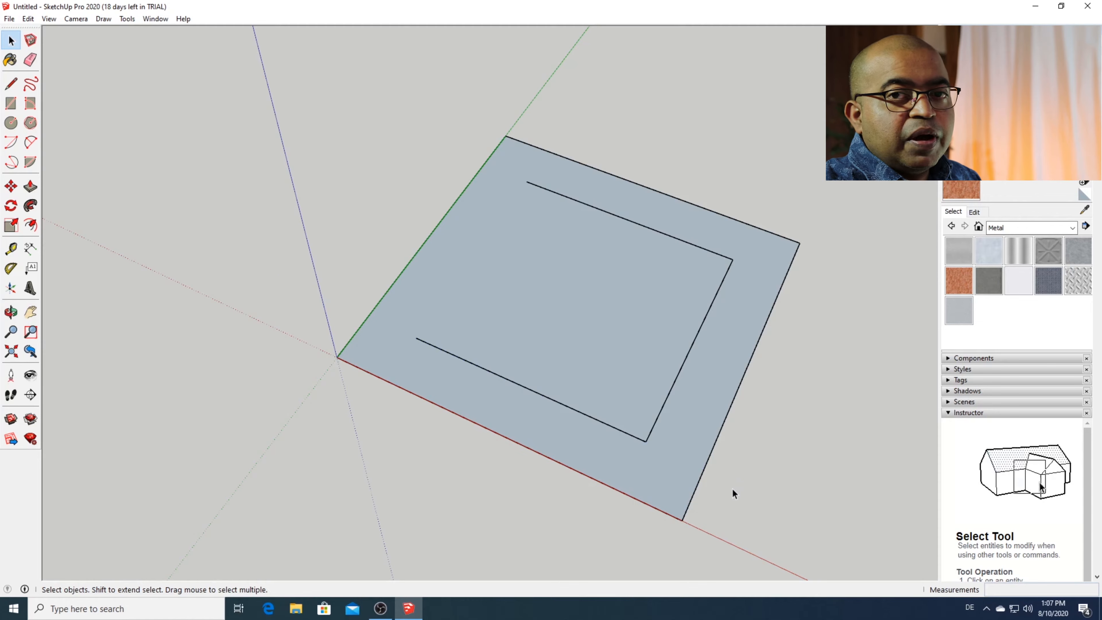
Step: Delete the remaining square and draw a new 20 cm by 20 cm square on the ground plane, starting at the origin
left_click_drag(286, 163, 780, 501)
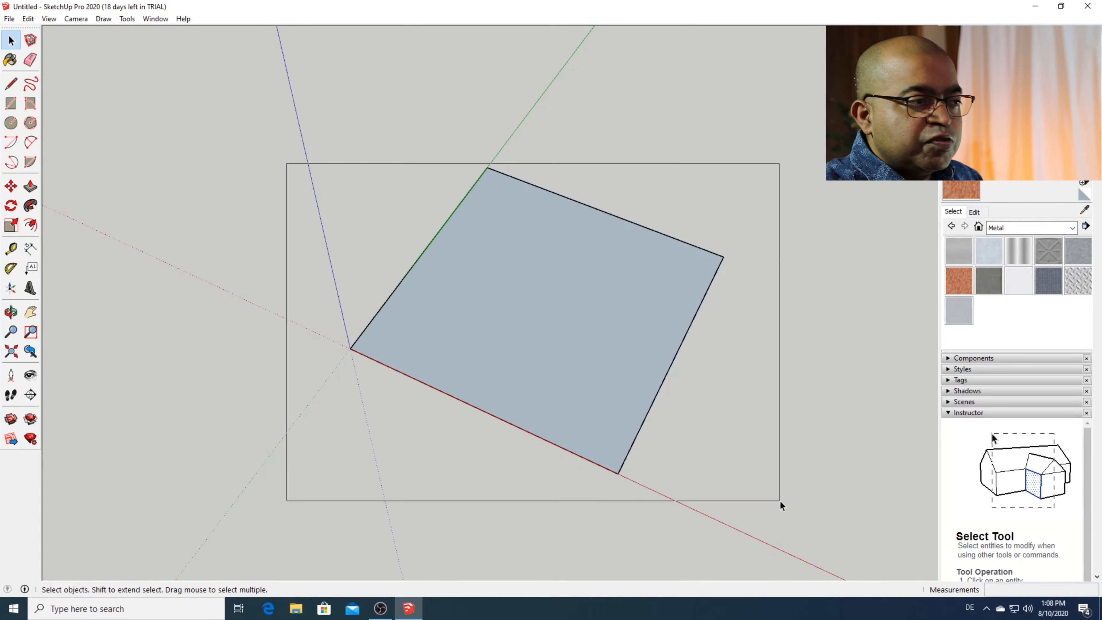
key("Delete")
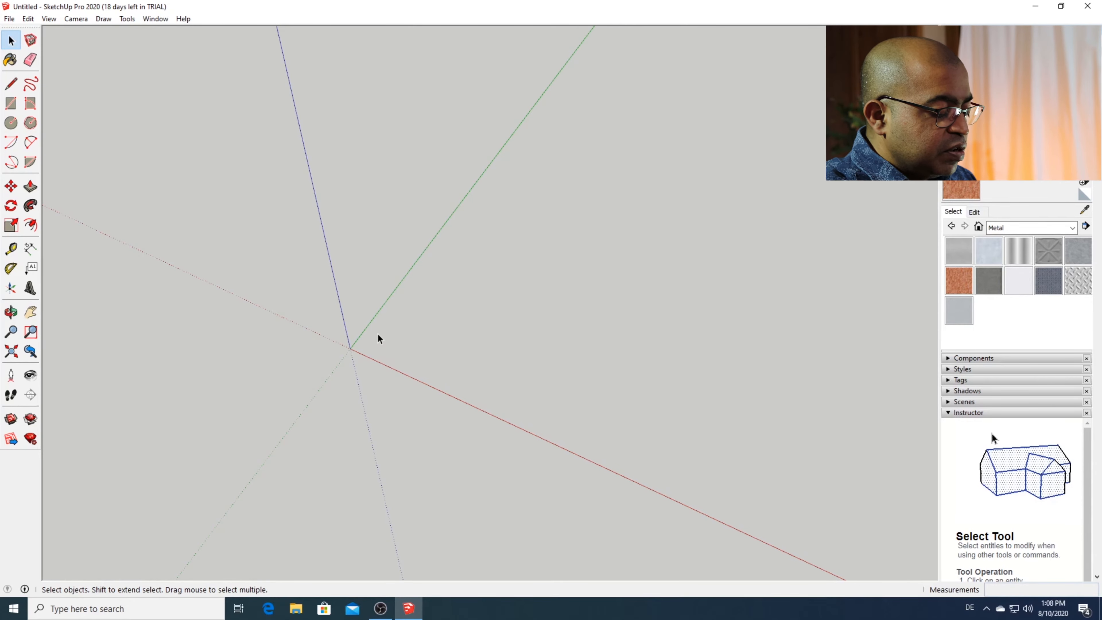
key("r")
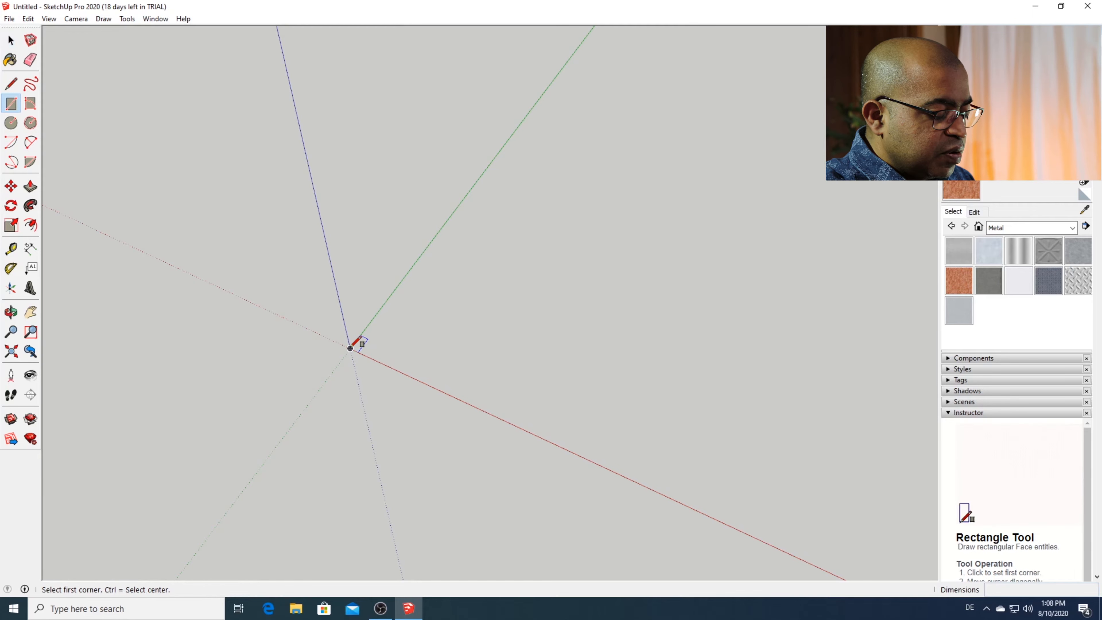
left_click(350, 348)
type("20cm,20")
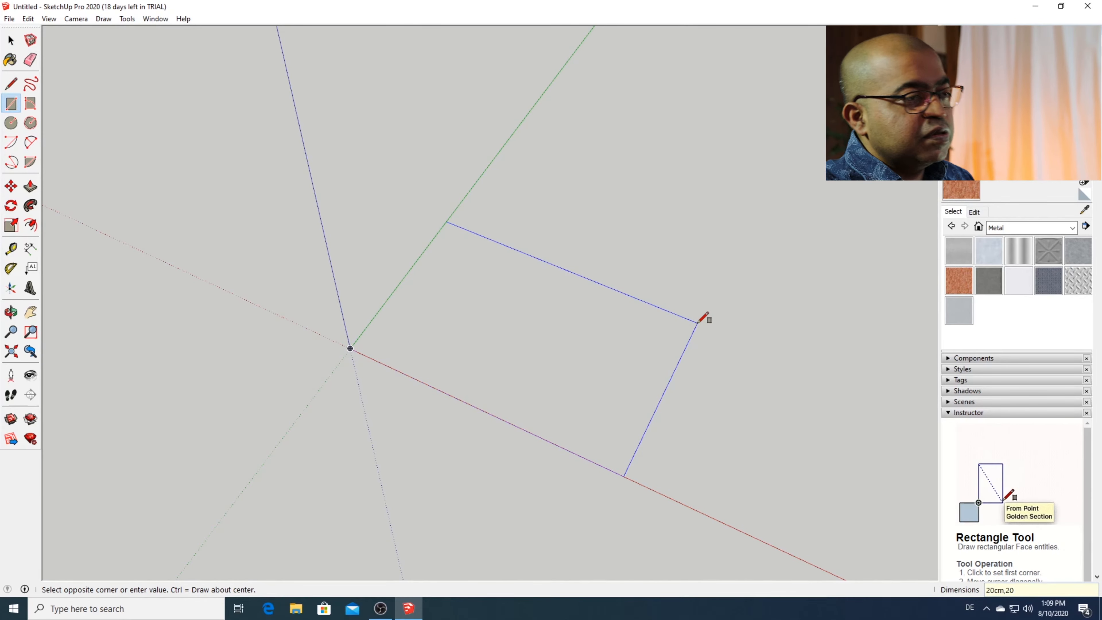
type("cm")
key("Return")
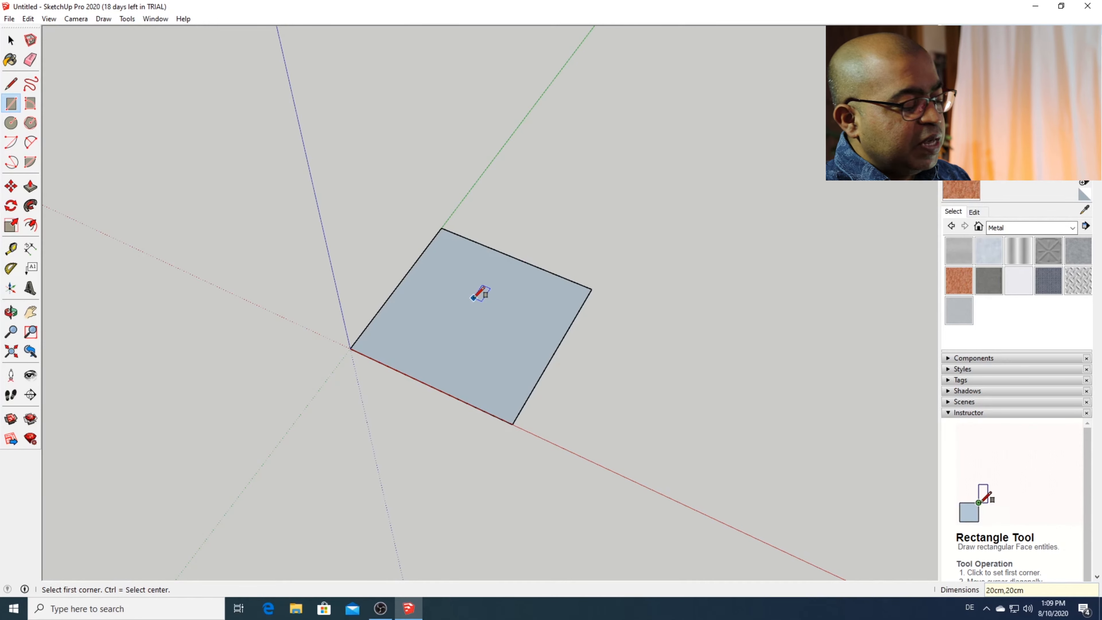
Step: Push/Pull the square face upward by 20 cm to form a cube
key("p")
left_click(479, 302)
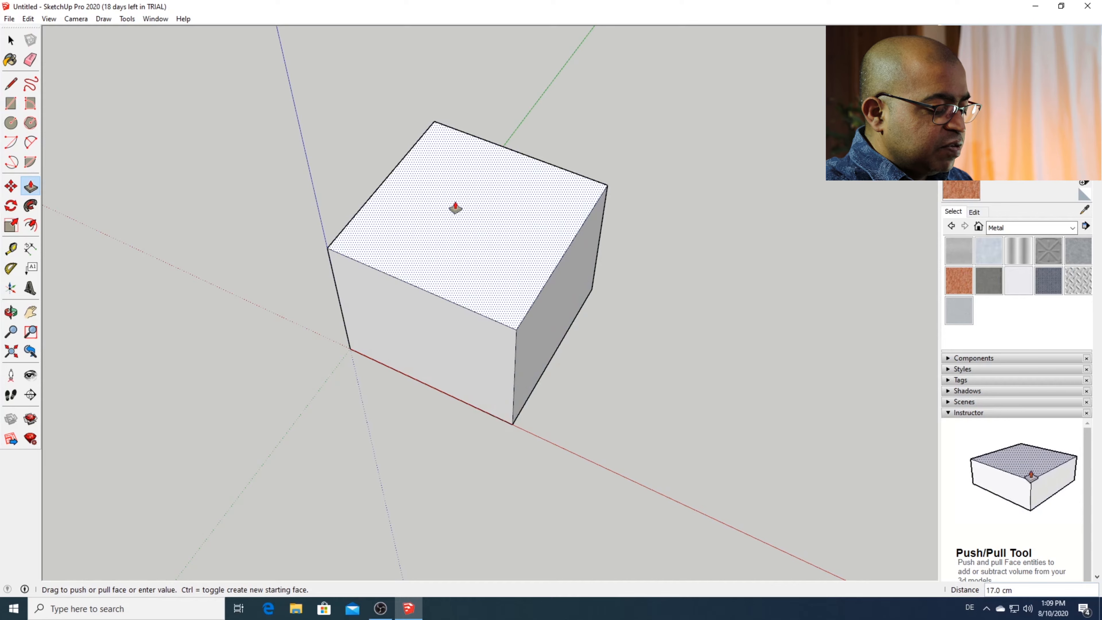
type("20")
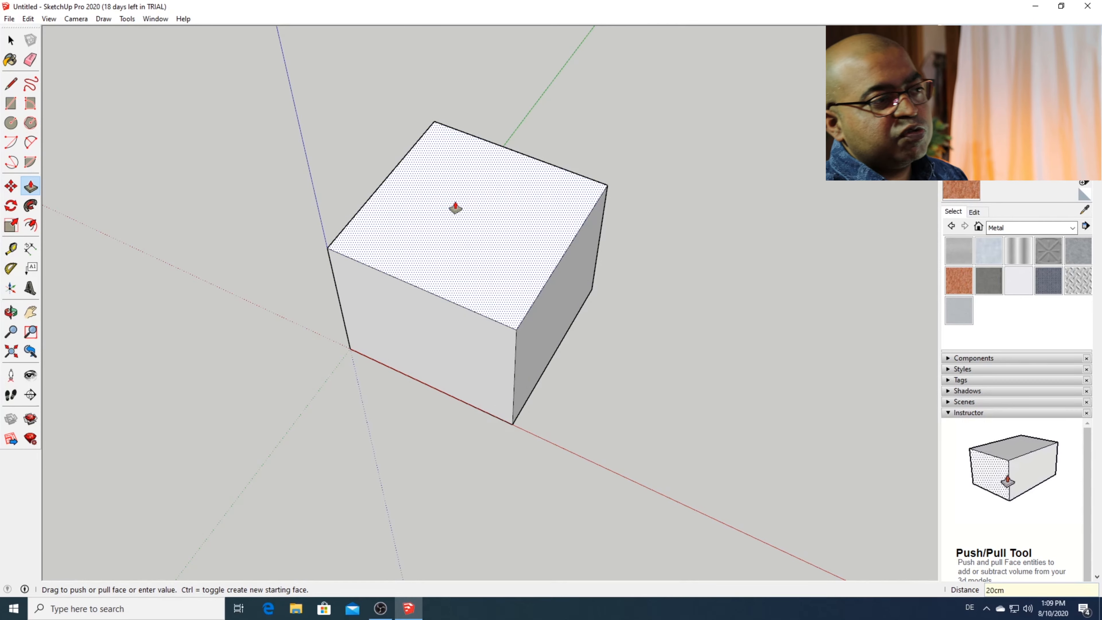
key("Return")
scroll(421, 183, "down", 3)
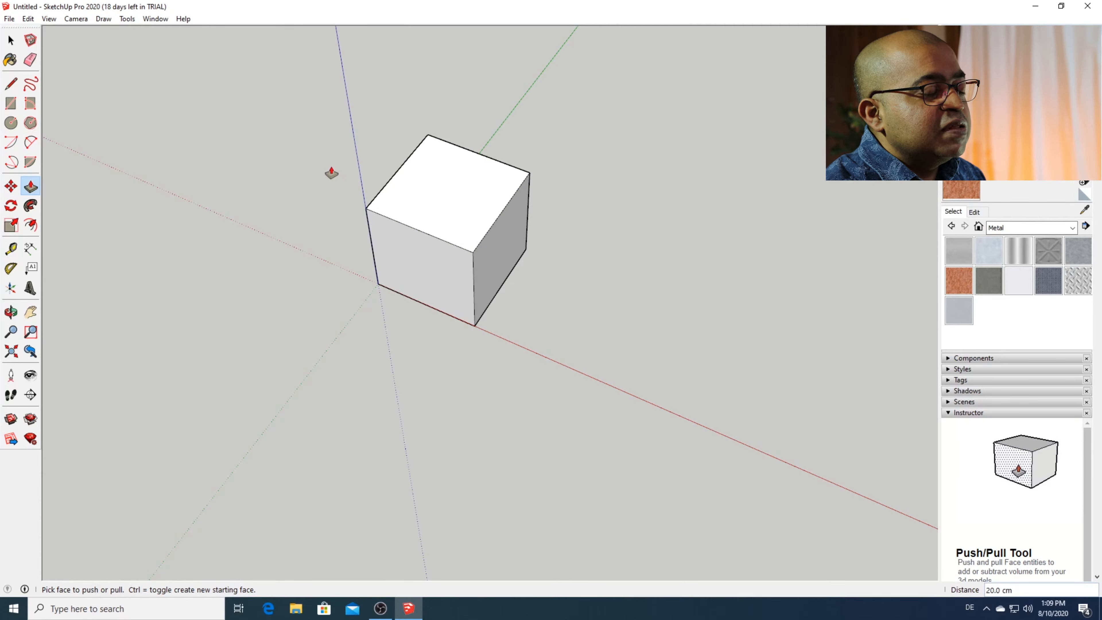
Step: Select the whole cube and make it a component with the definition name "cube", replacing the selection
key("space")
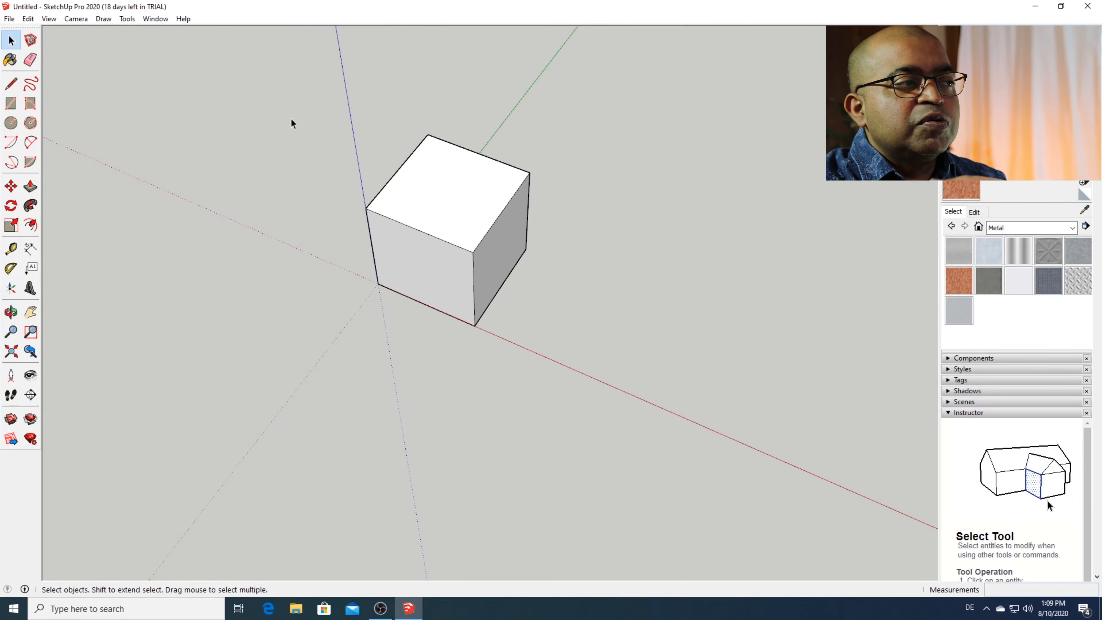
triple_click(429, 204)
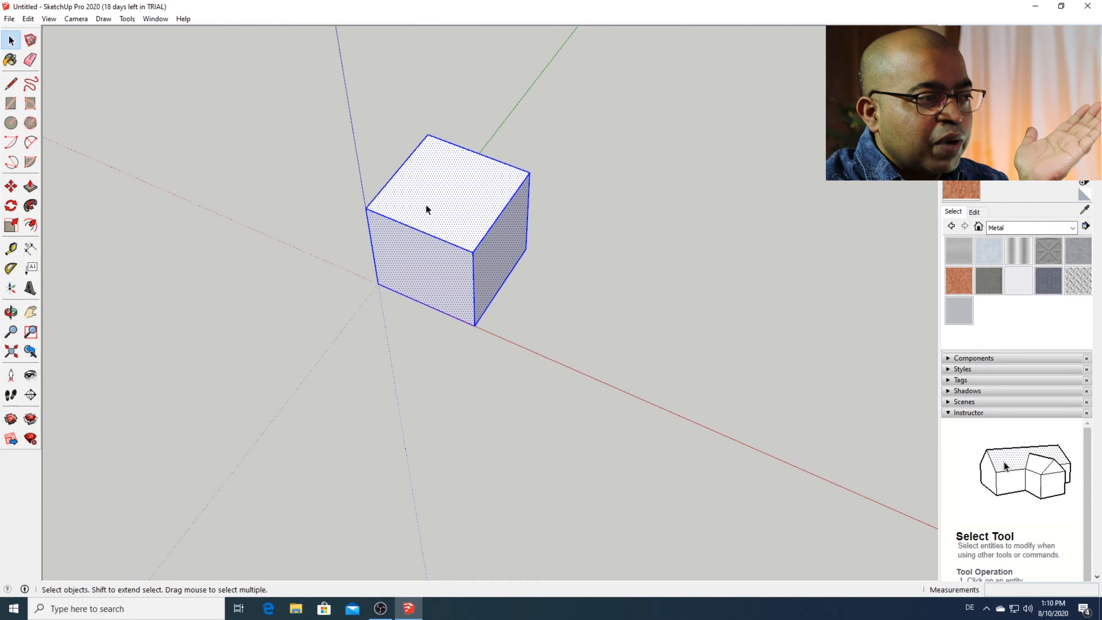
right_click(421, 207)
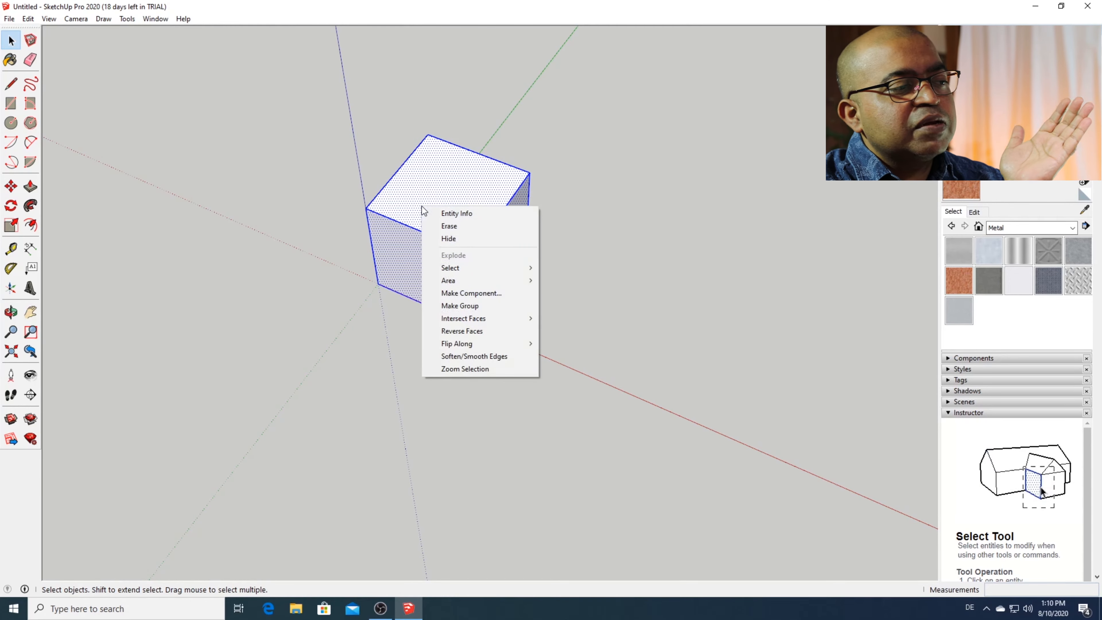
left_click(532, 295)
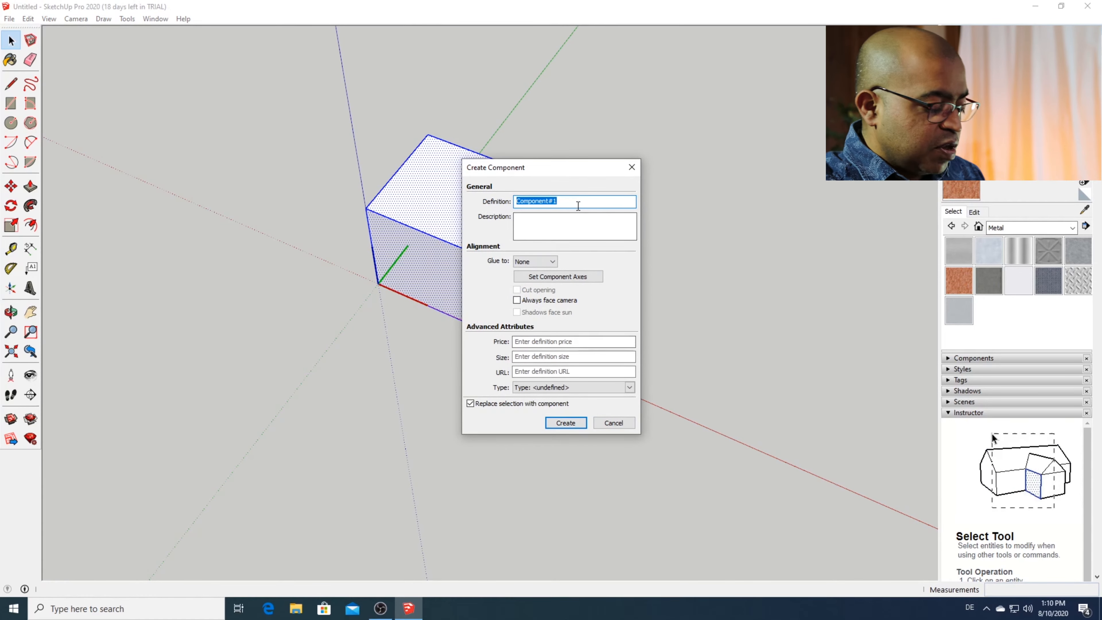
left_click(557, 201)
left_click_drag(562, 203, 467, 200)
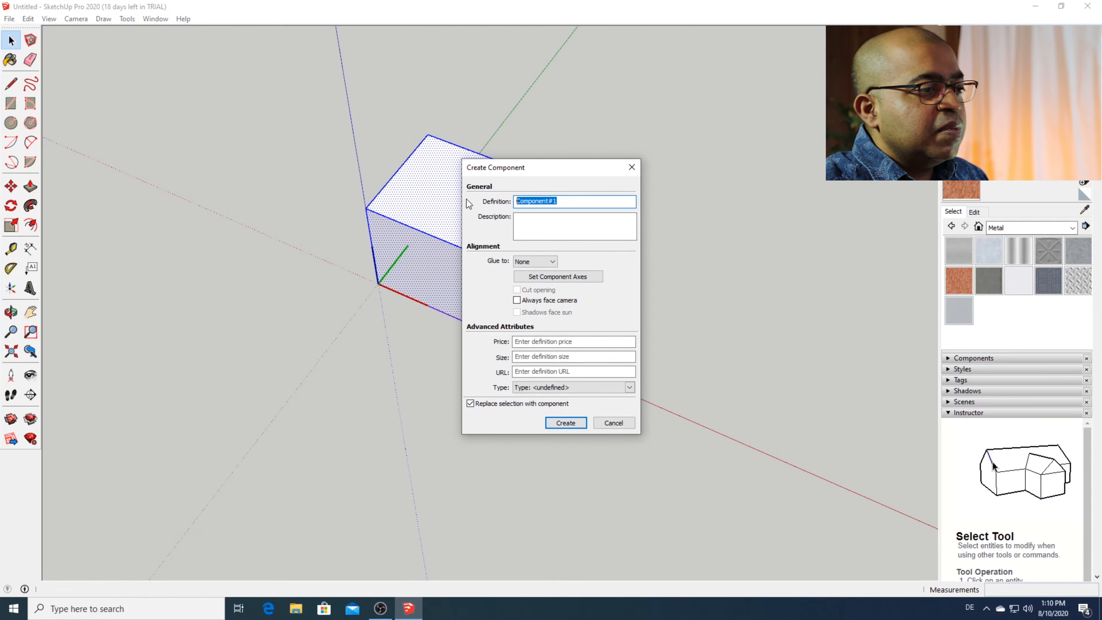
type("cube")
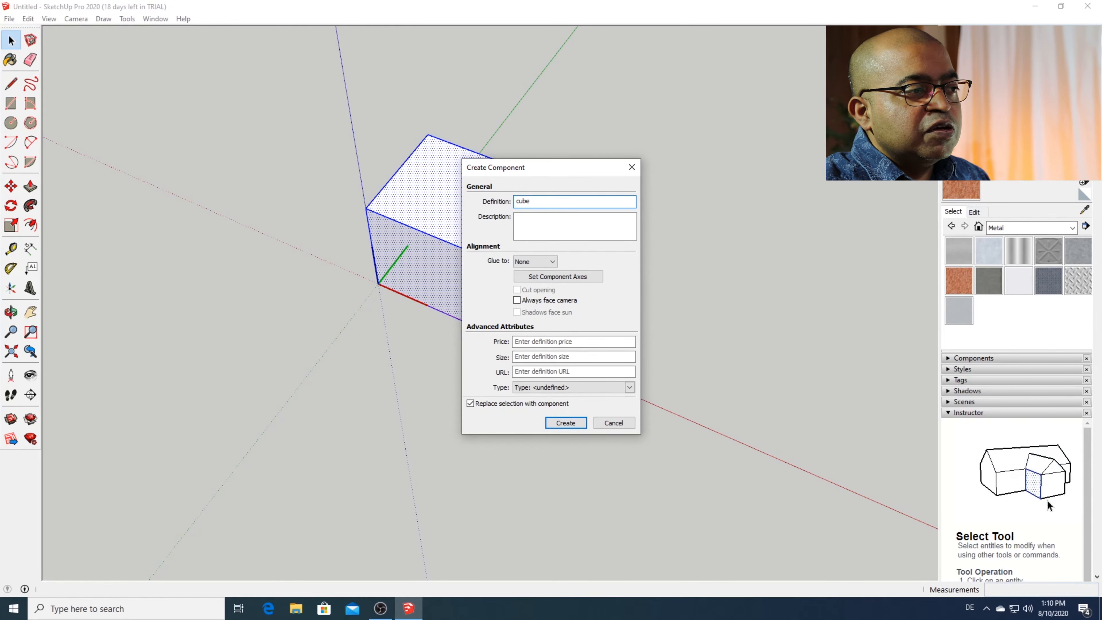
left_click(575, 425)
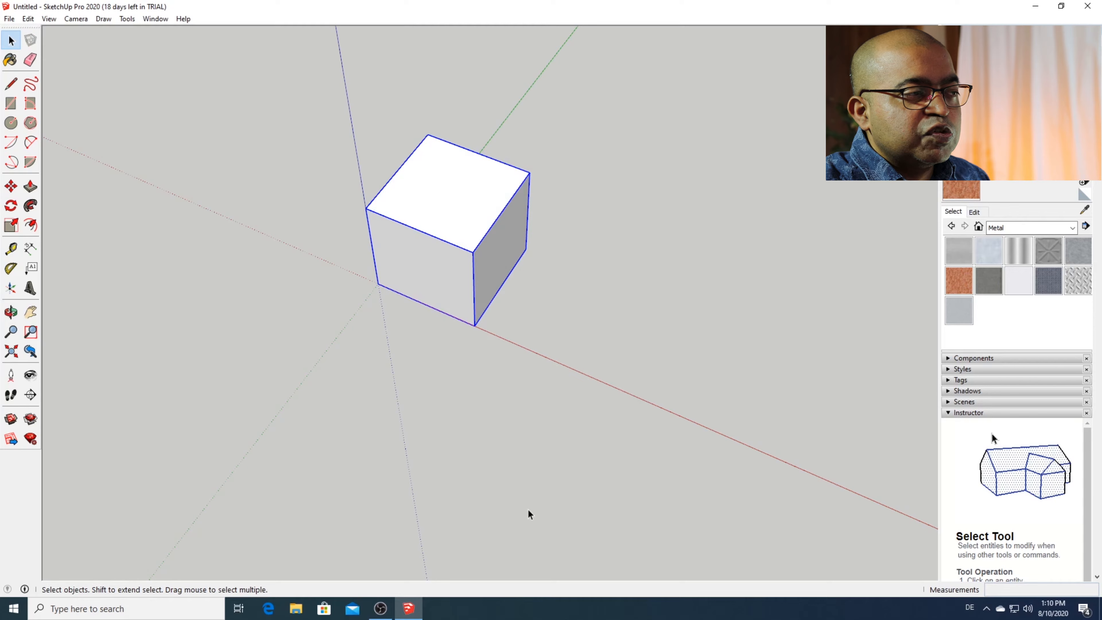
Step: Deselect and reselect the cube component to check how it is selected as one object
left_click(531, 510)
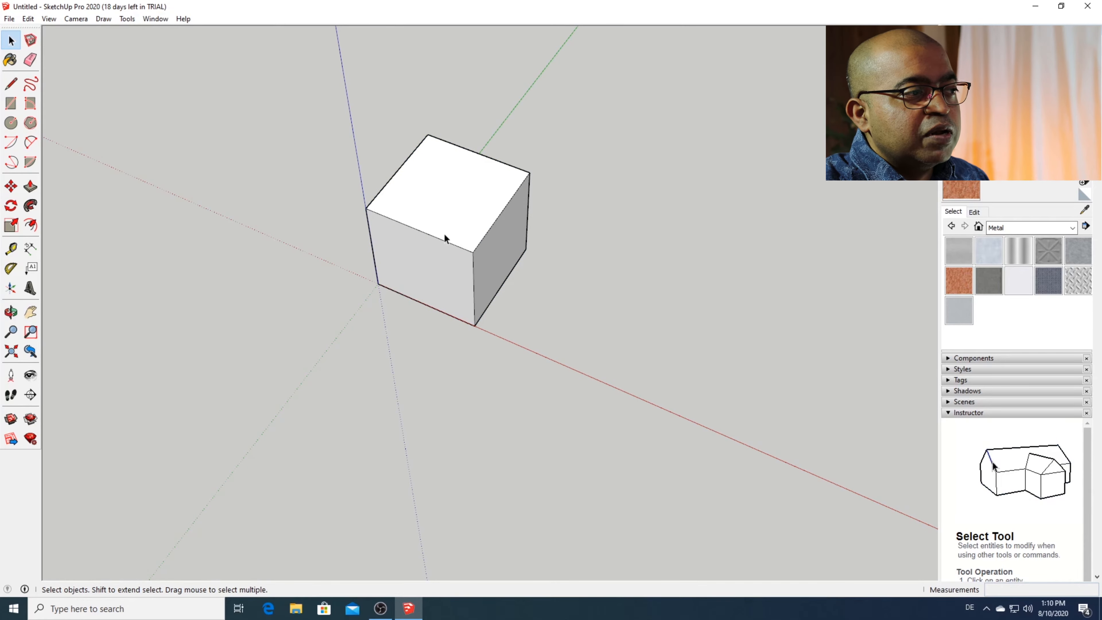
left_click(445, 234)
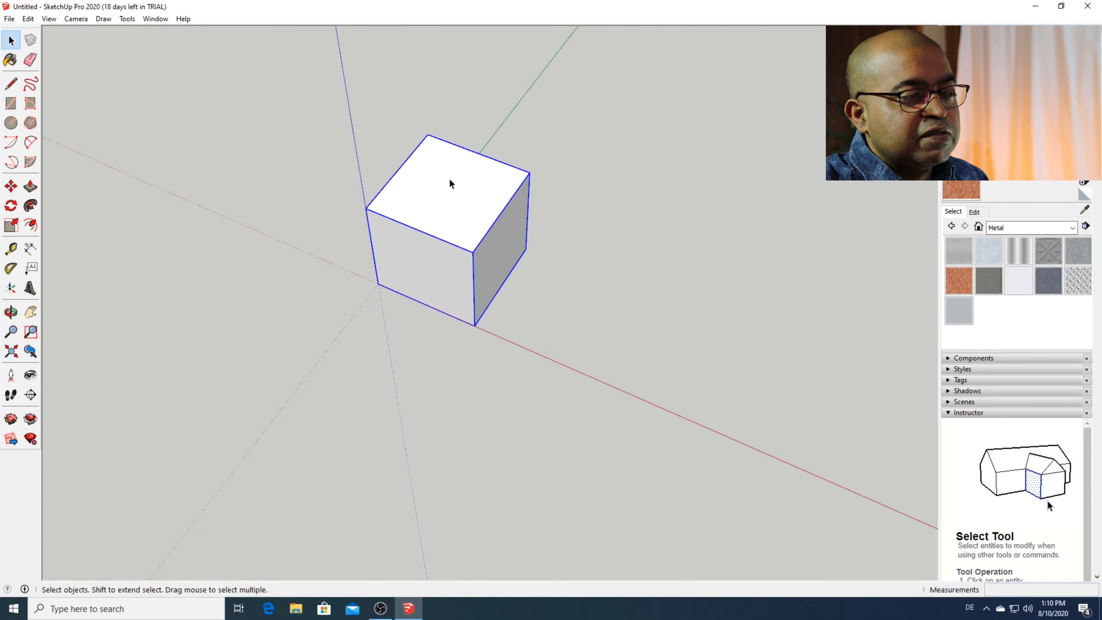
left_click(471, 368)
left_click(430, 241)
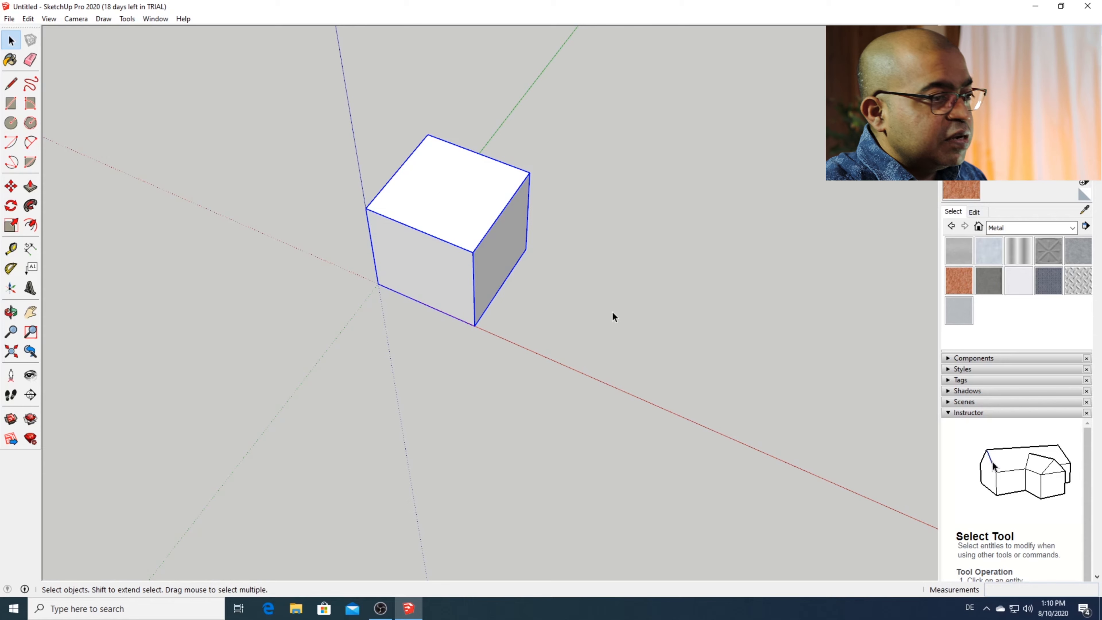
Step: Create two Tape Measure guide lines, one offset 40 cm from the red axis and one offset 40 cm from the green axis
key("t")
left_click(660, 406)
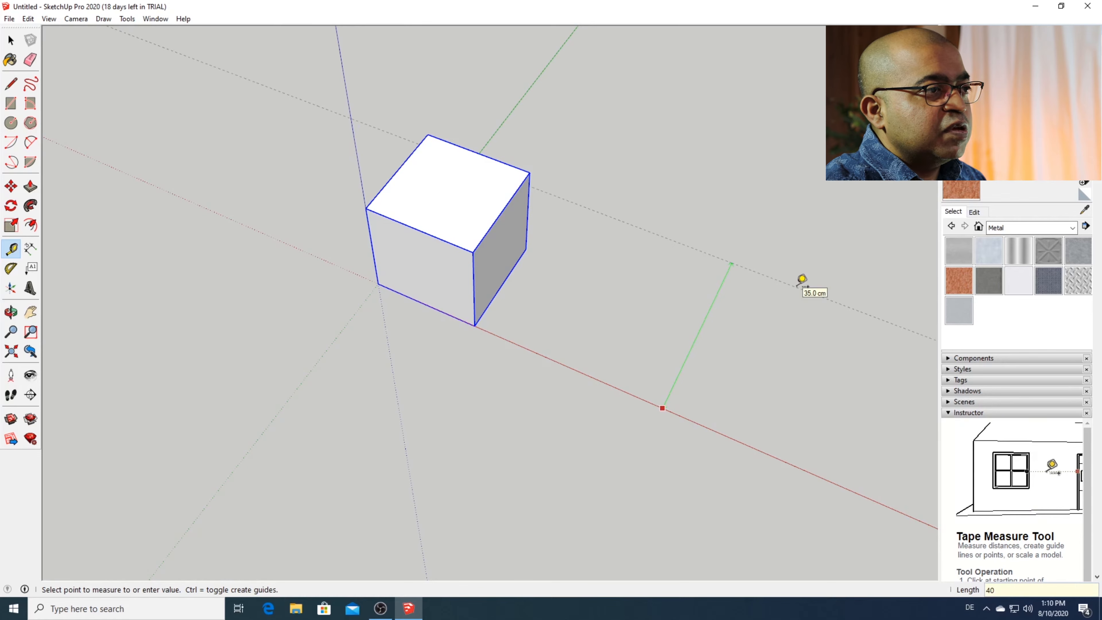
key("Return")
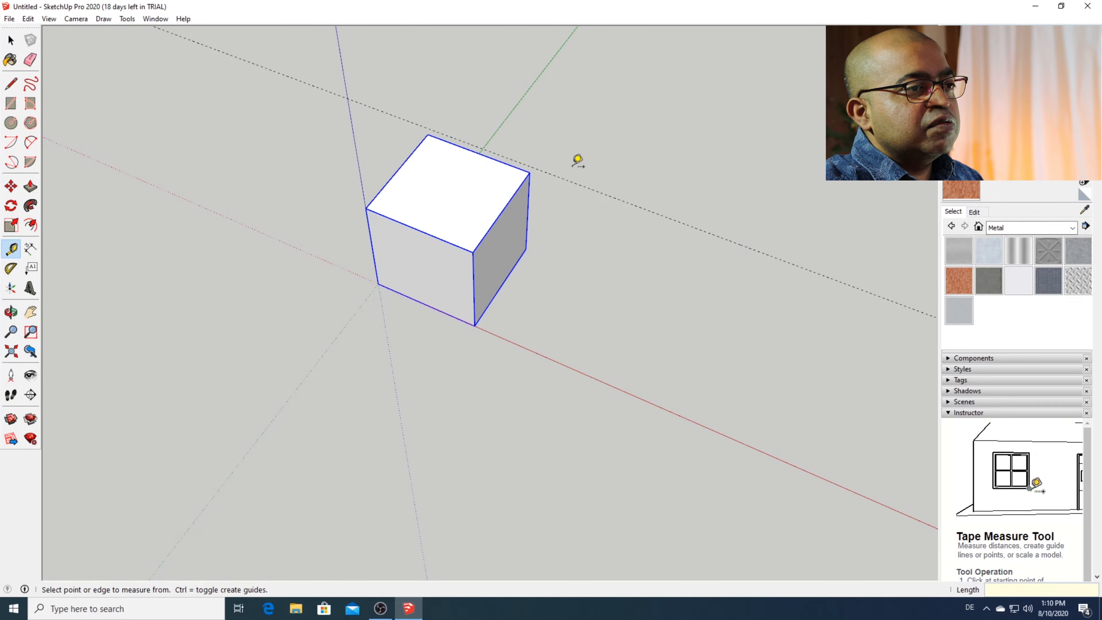
left_click(514, 107)
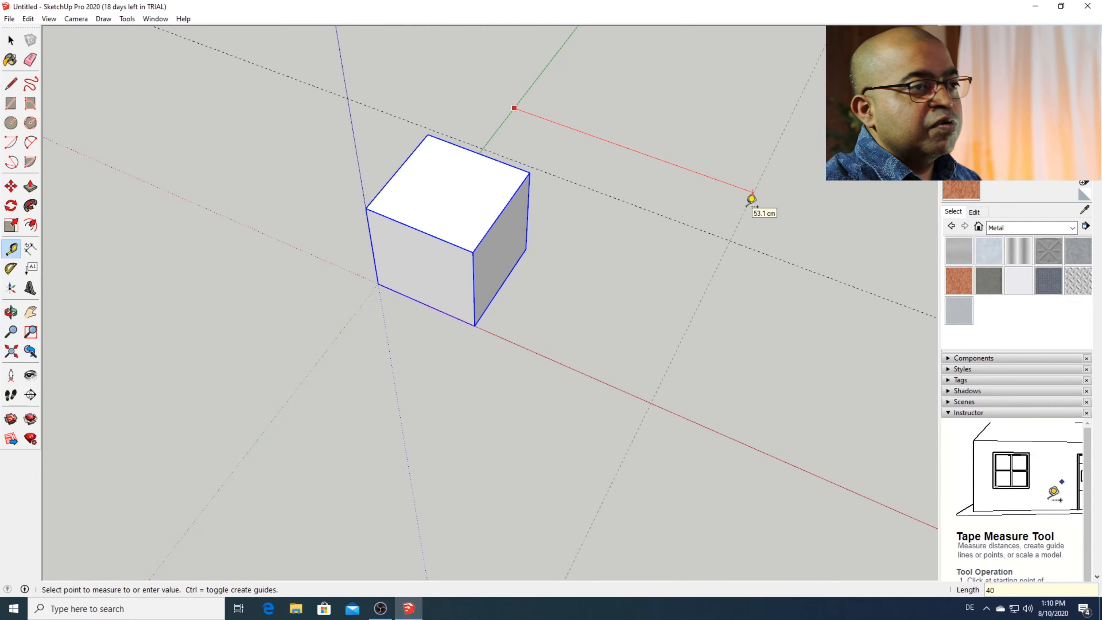
key("Return")
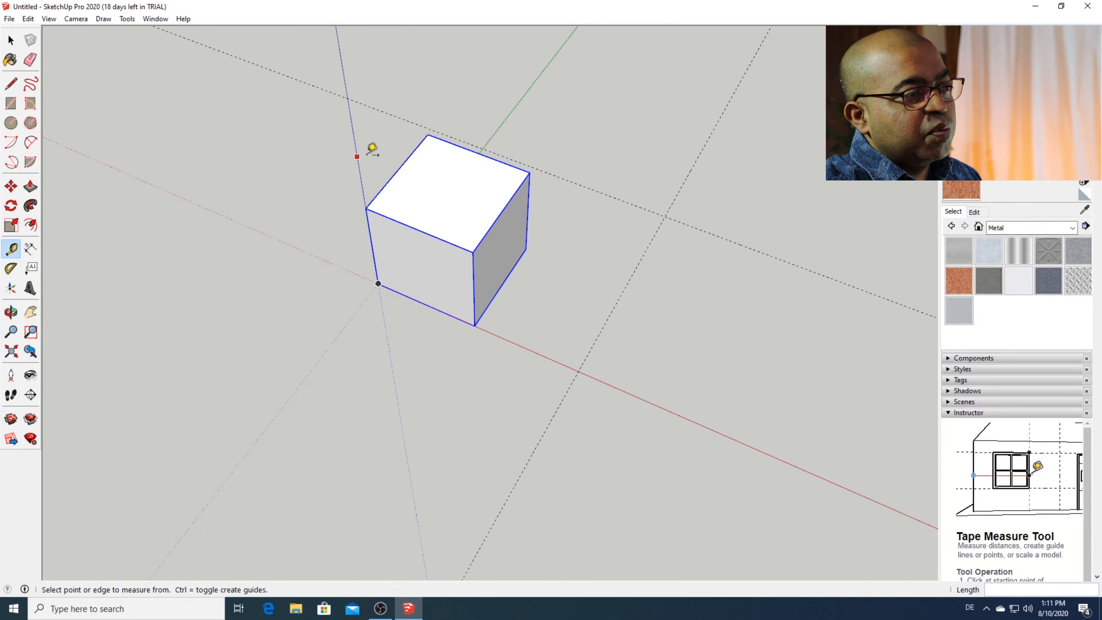
Step: Try moving the cube component by its origin corner onto the intersection of the two guide lines, and undo the move
key("m")
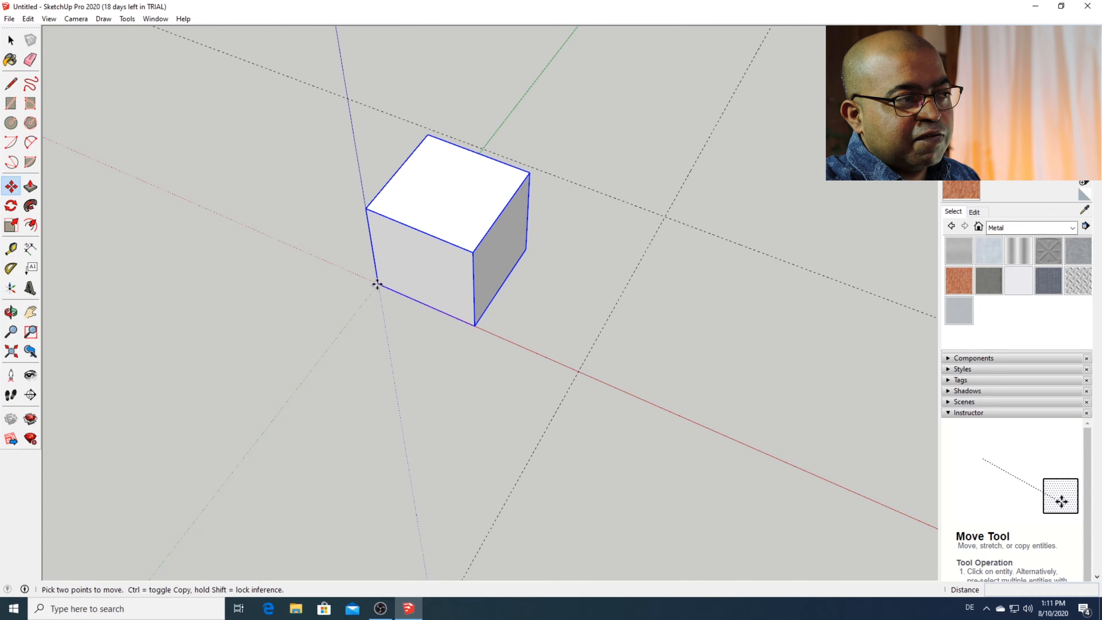
left_click(377, 284)
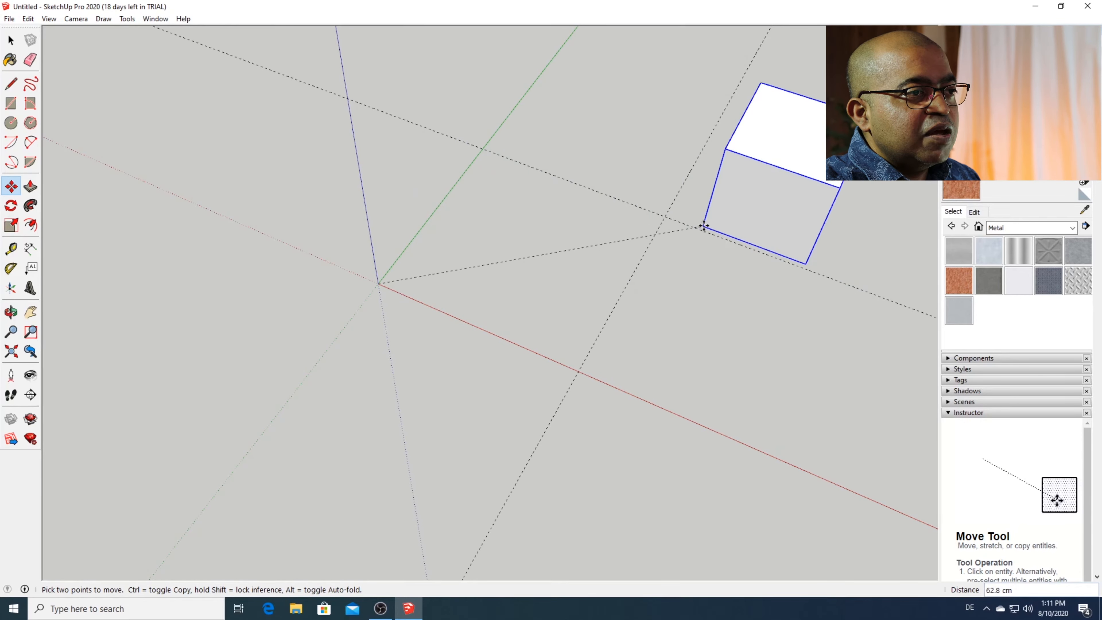
scroll(697, 287, "up", 3)
scroll(697, 308, "down", 3)
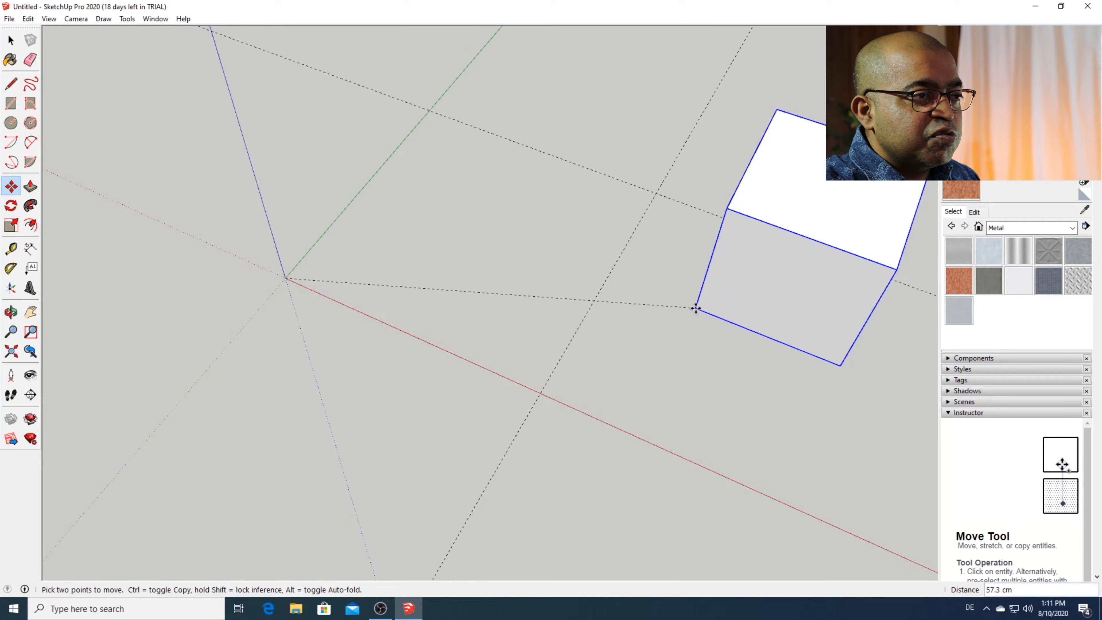
scroll(676, 298, "down", 4)
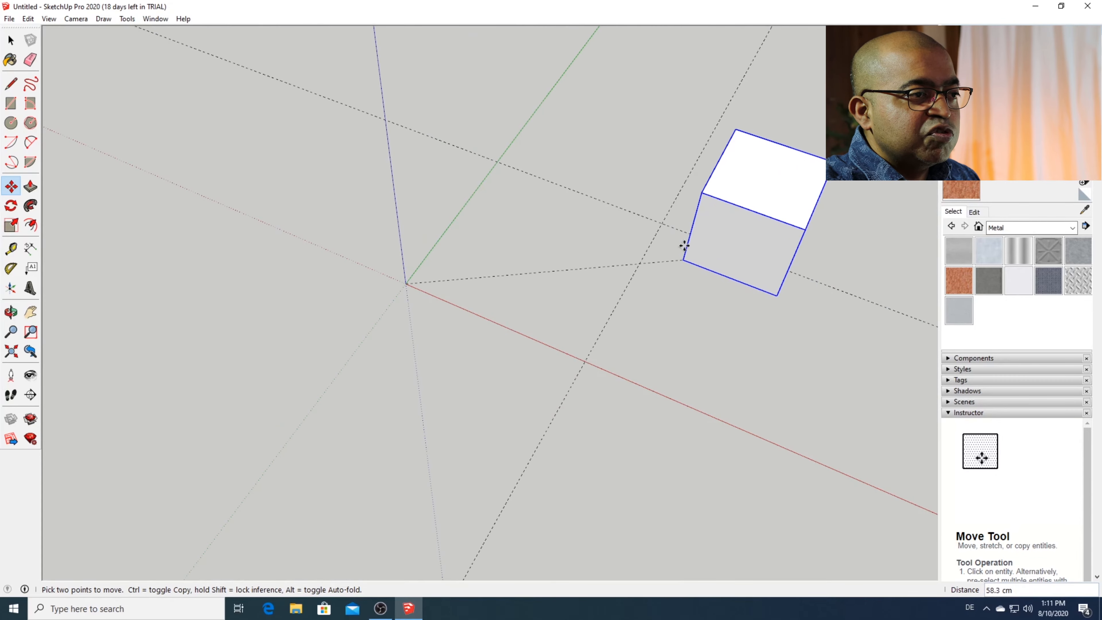
scroll(691, 221, "up", 3)
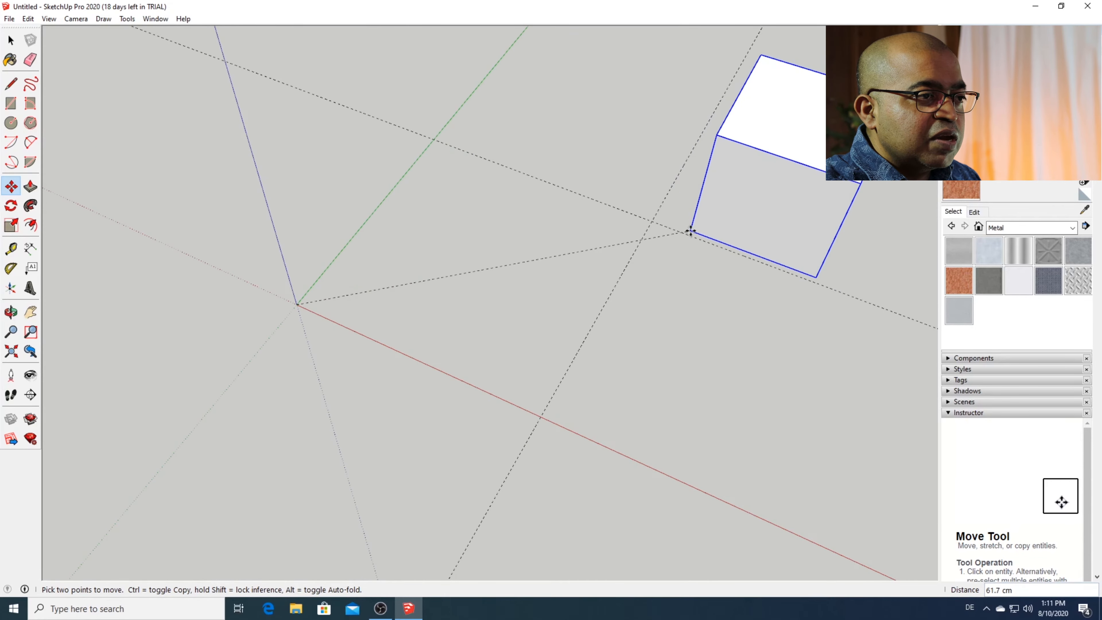
scroll(671, 220, "up", 3)
scroll(671, 225, "up", 1)
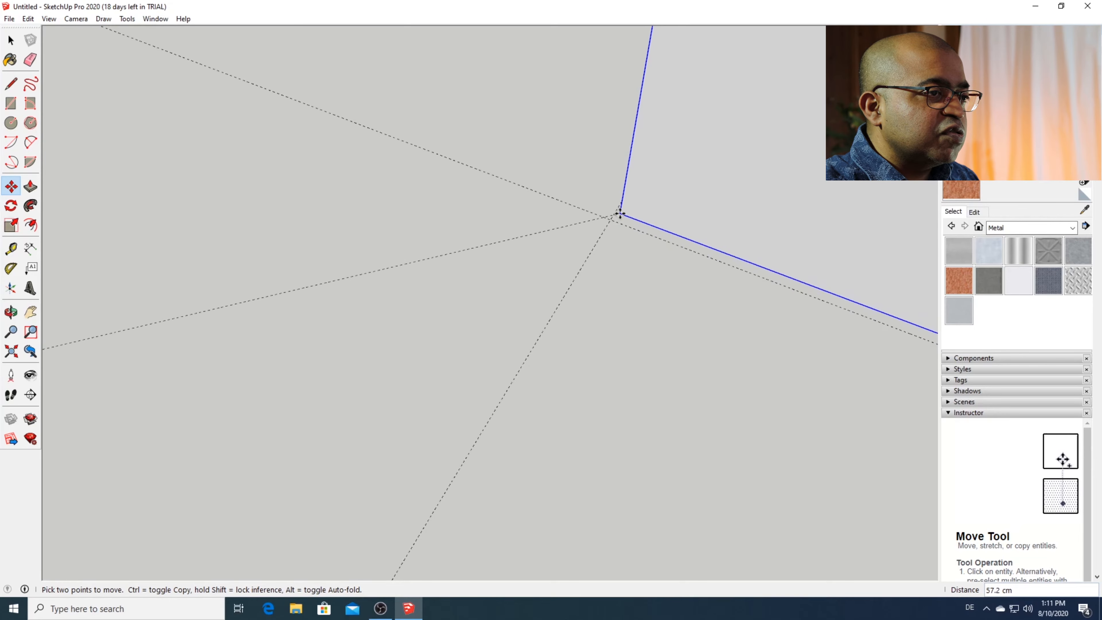
mouse_move(615, 222)
middle_mouse_down("shift")
mouse_move(630, 232)
mouse_move(591, 198)
mouse_move(597, 211)
middle_mouse_up("shift")
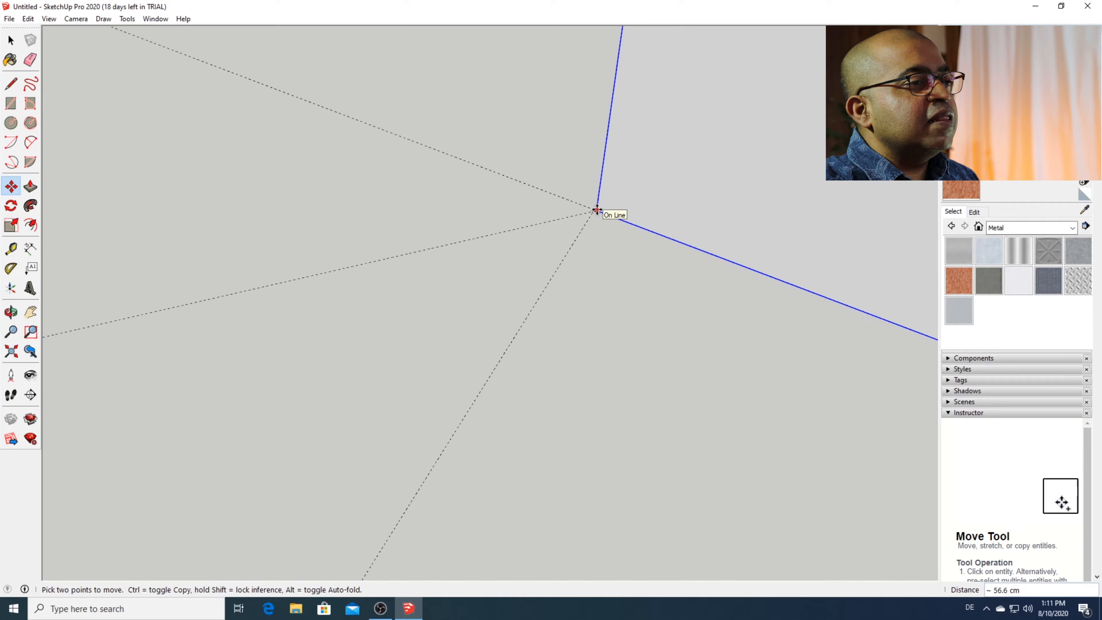
left_click(597, 211)
scroll(598, 315, "down", 6)
scroll(598, 320, "down", 3)
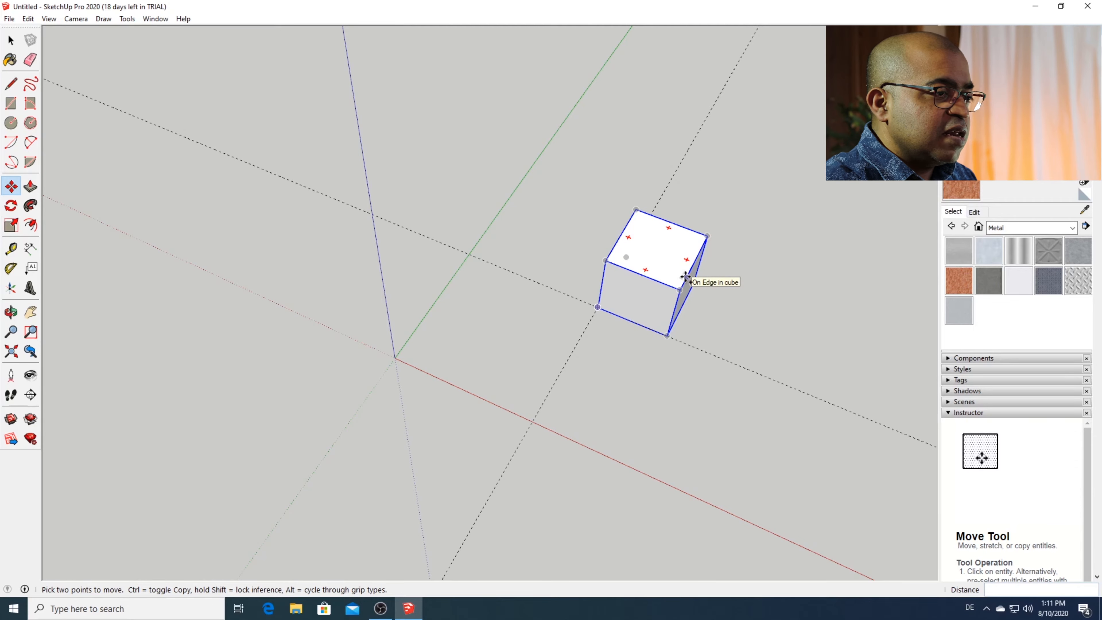
key("ctrl+z")
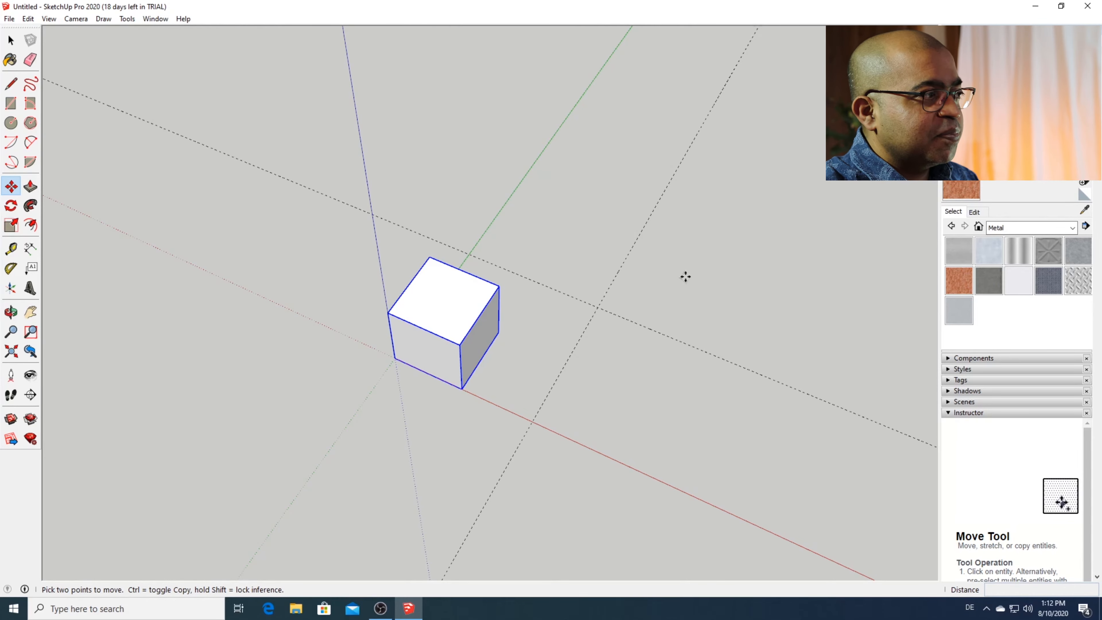
Step: Examine the cube at closer and wider zoom levels, using Zoom Extents to fit the entire model in view
left_click(11, 352)
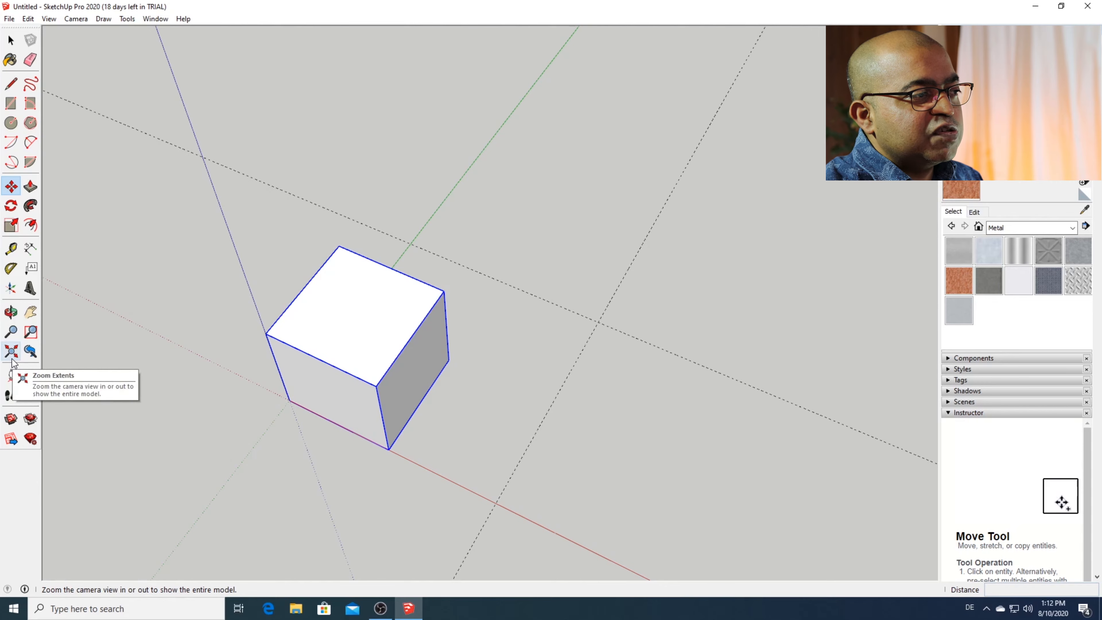
scroll(91, 378, "up", 5)
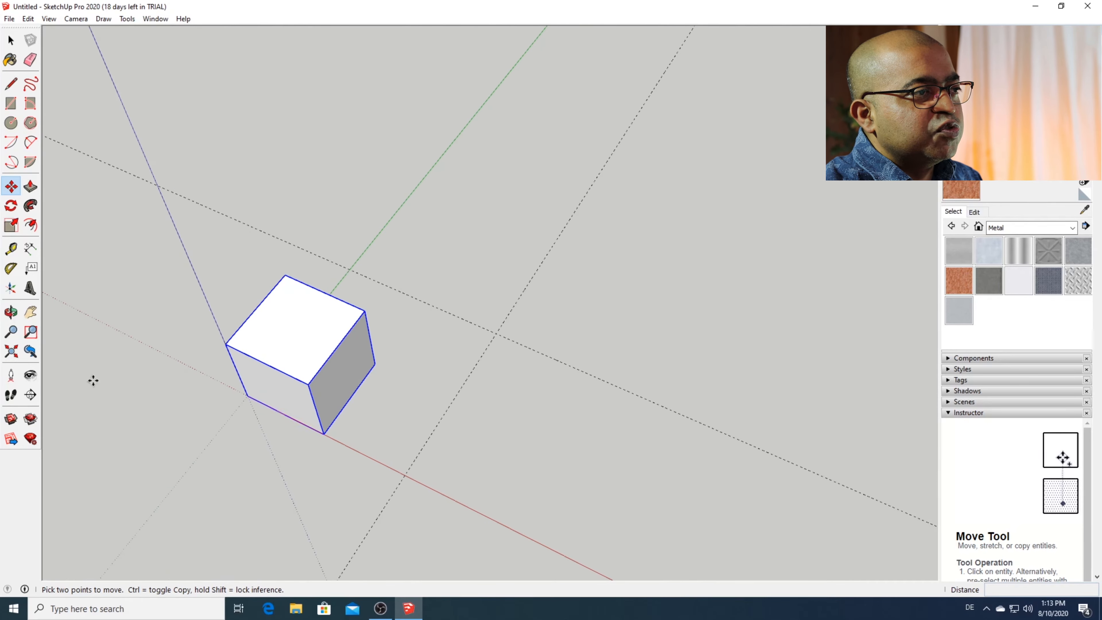
scroll(94, 380, "up", 3)
scroll(93, 381, "down", 3)
scroll(92, 382, "up", 5)
scroll(91, 384, "down", 2)
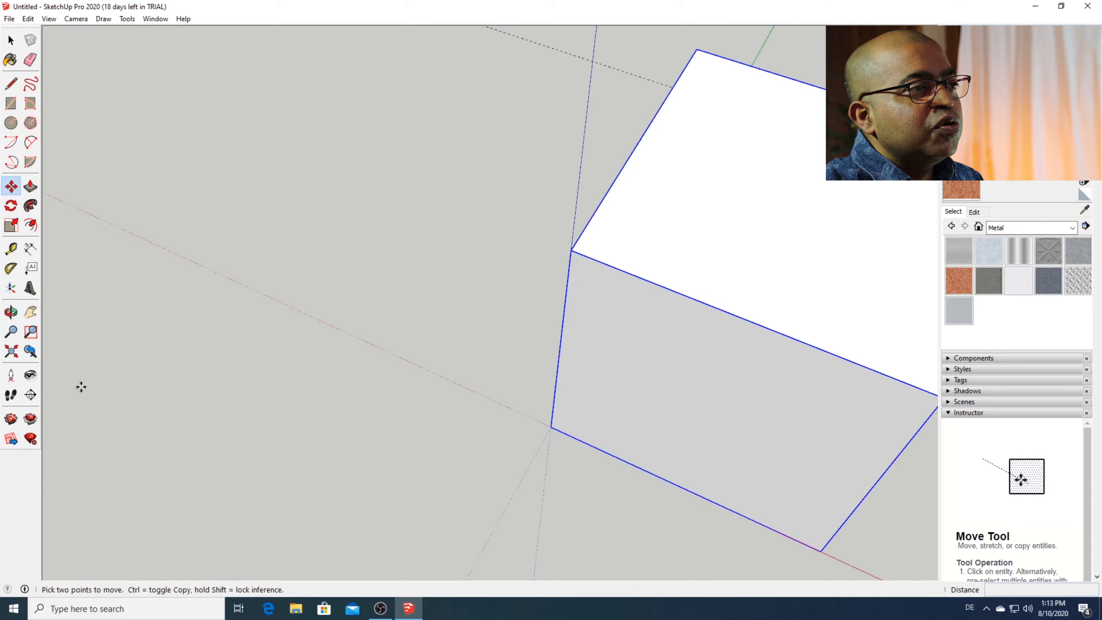
scroll(81, 384, "down", 3)
scroll(79, 388, "up", 1)
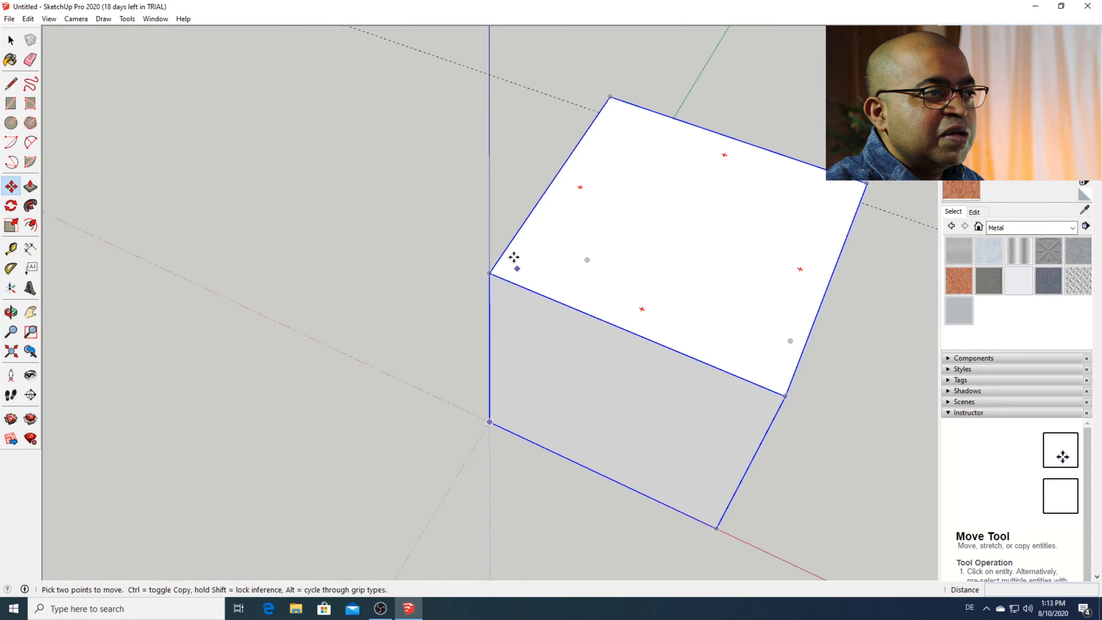
scroll(411, 279, "up", 1)
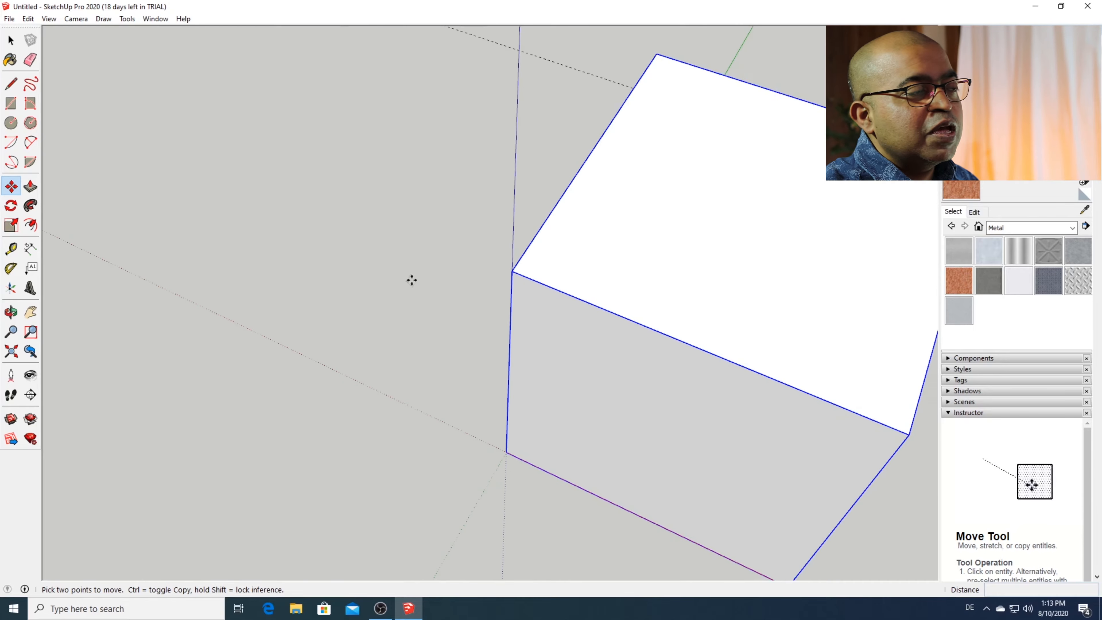
scroll(406, 285, "down", 2)
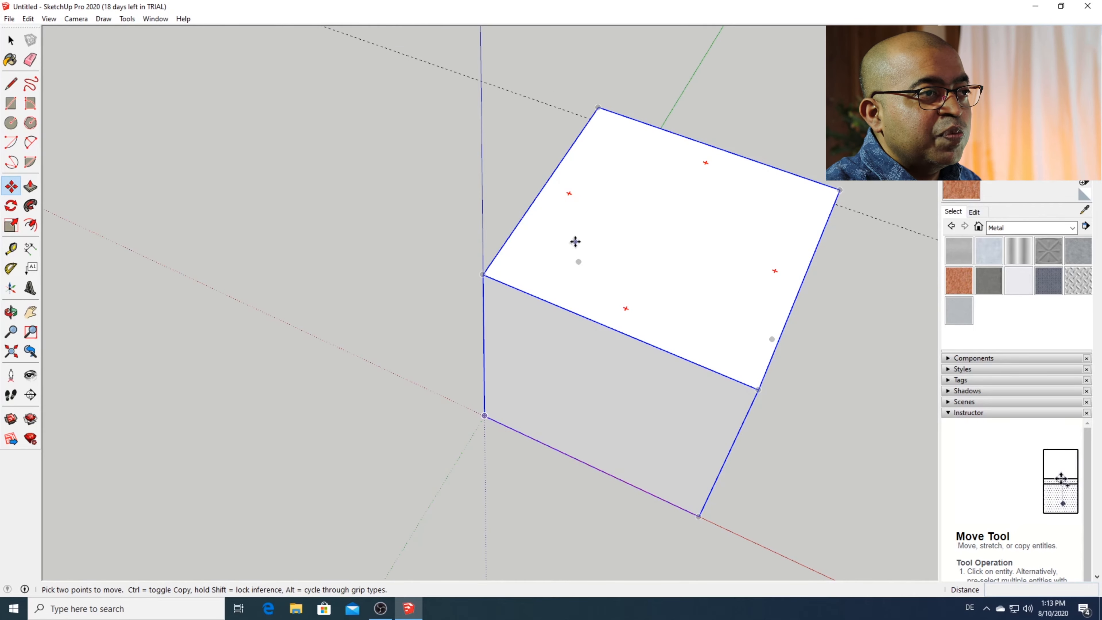
scroll(583, 188, "up", 2)
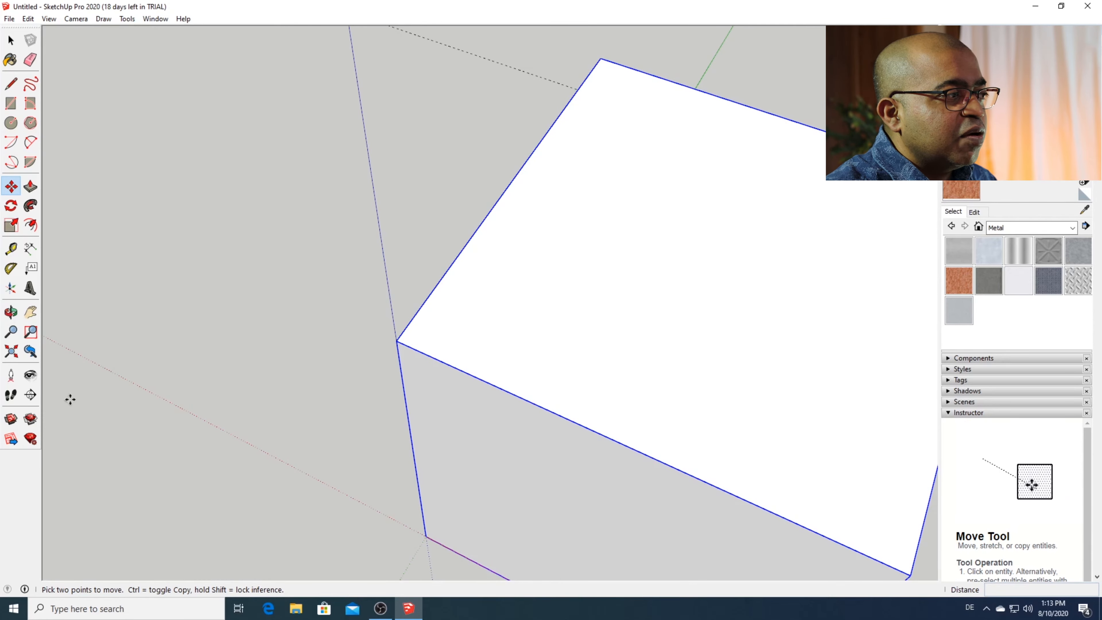
left_click(11, 351)
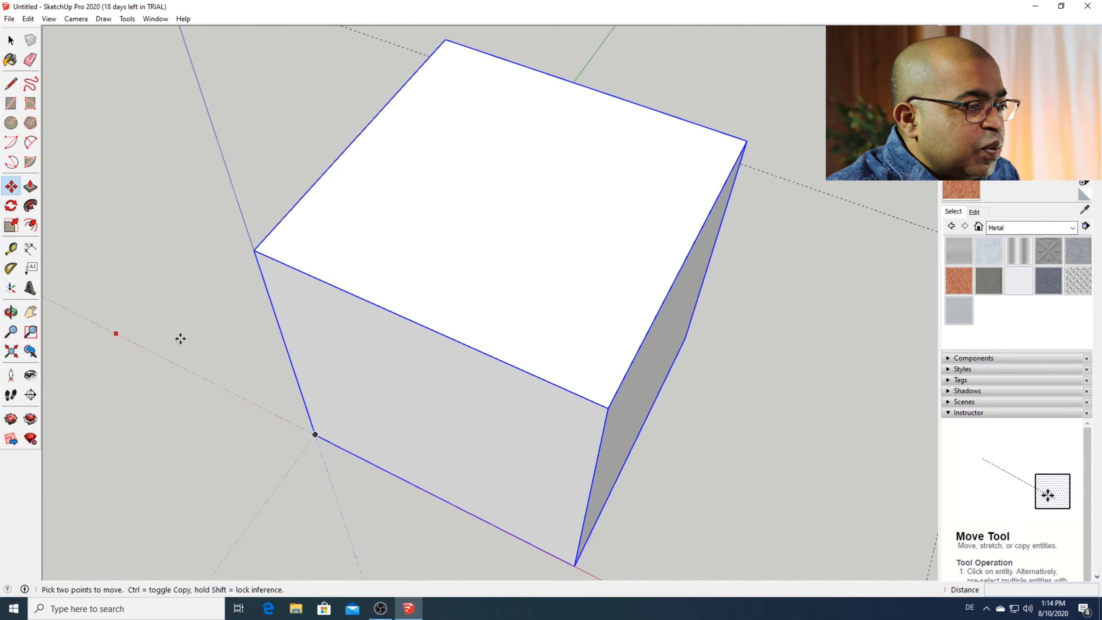
Step: Open 3D Warehouse and dismiss its cookie notice
left_click(10, 422)
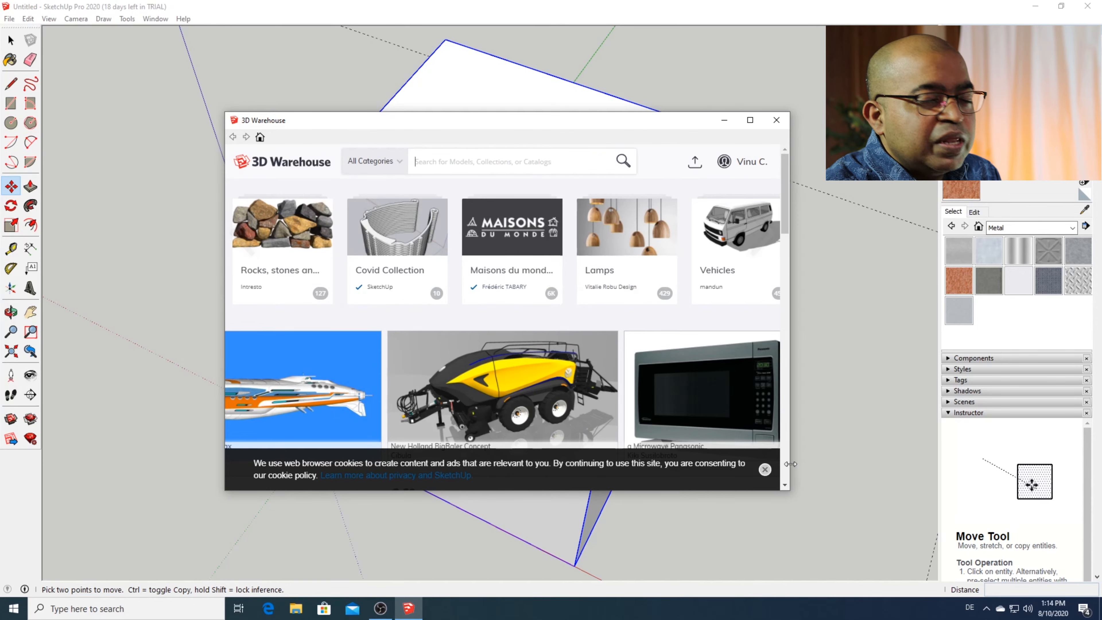
left_click(765, 470)
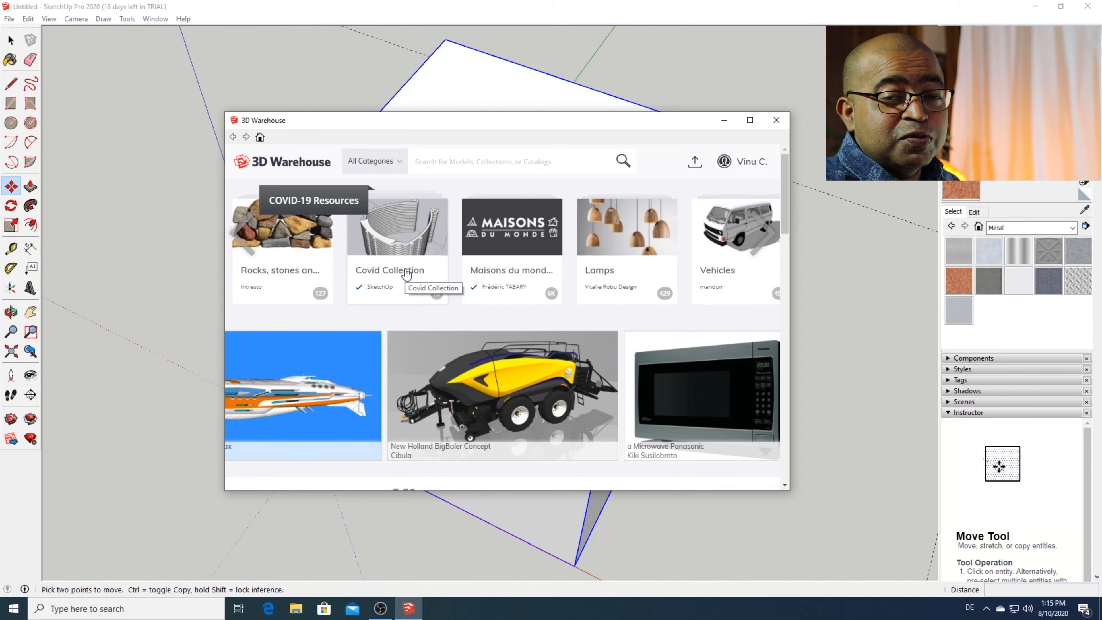
Step: Browse the featured collections and models on the 3D Warehouse home page and page through the brand logos
scroll(510, 382, "down", 15)
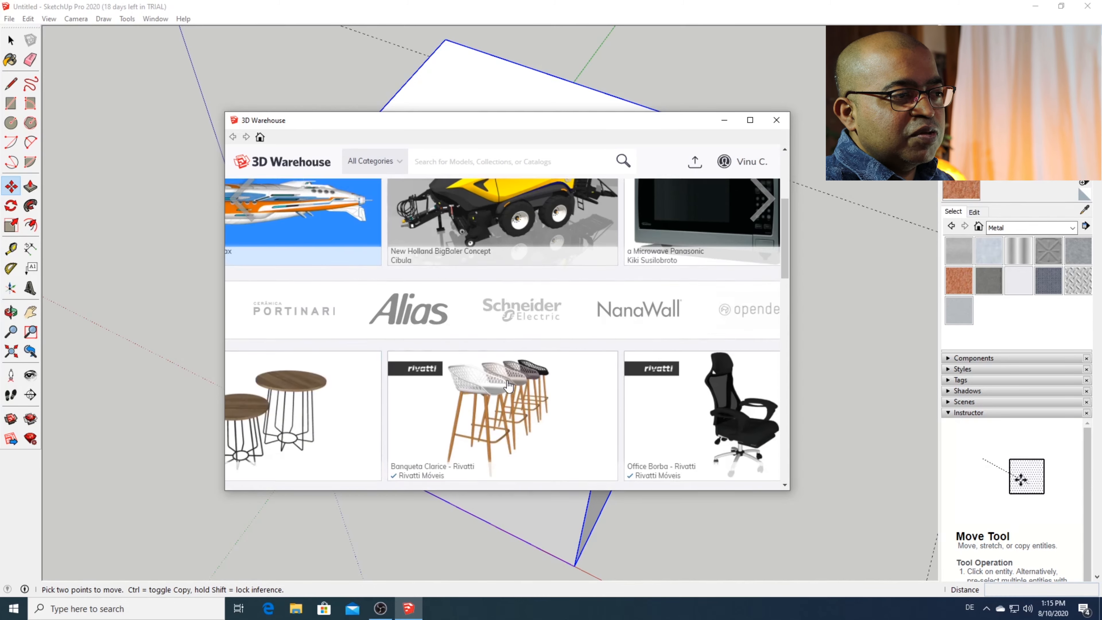
scroll(507, 381, "up", 10)
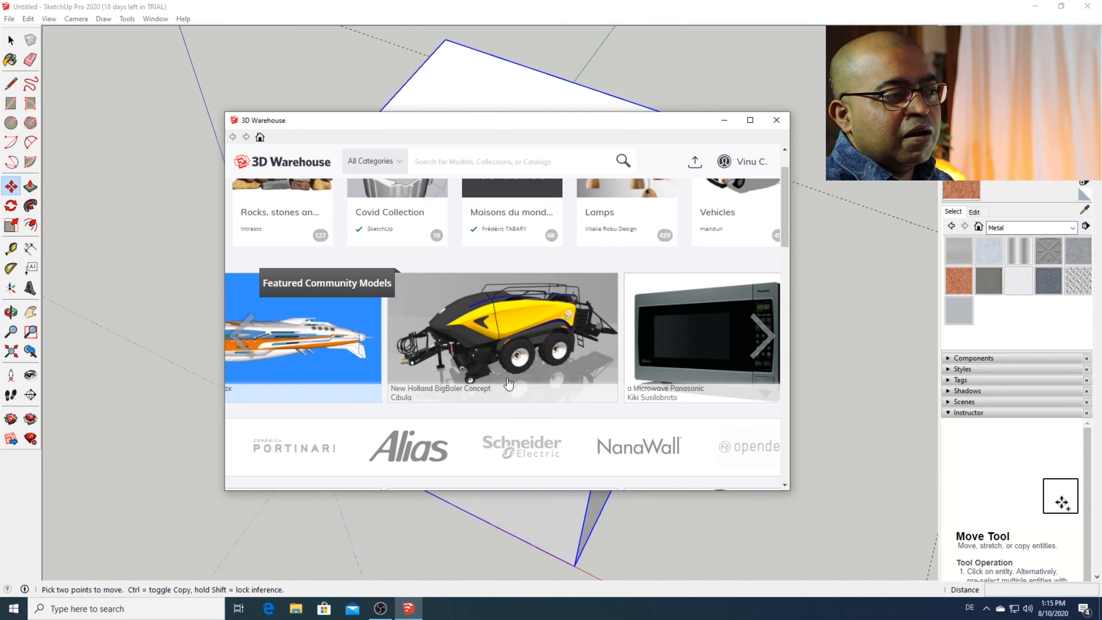
scroll(507, 379, "down", 5)
scroll(508, 378, "up", 1)
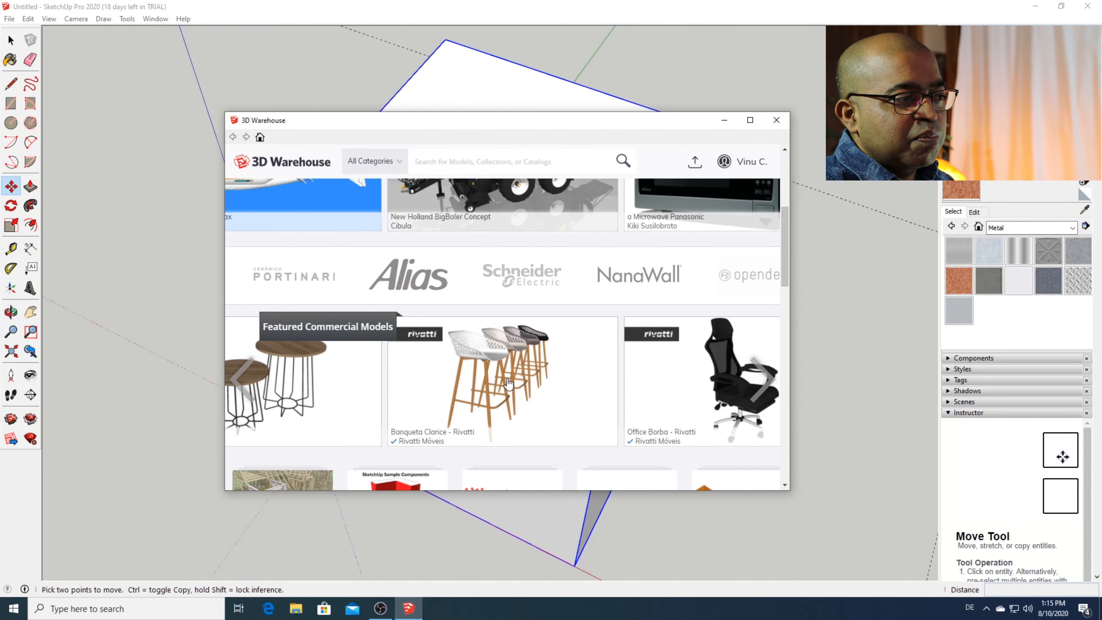
scroll(509, 384, "up", 3)
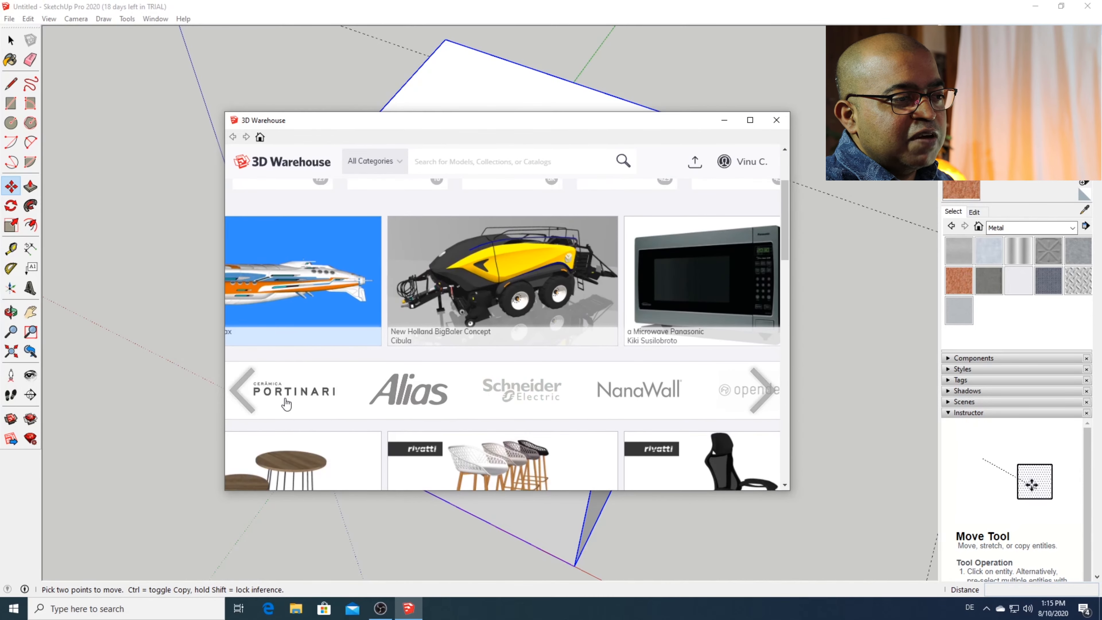
left_click(762, 391)
left_click(762, 391)
left_click(762, 391)
scroll(605, 389, "up", 3)
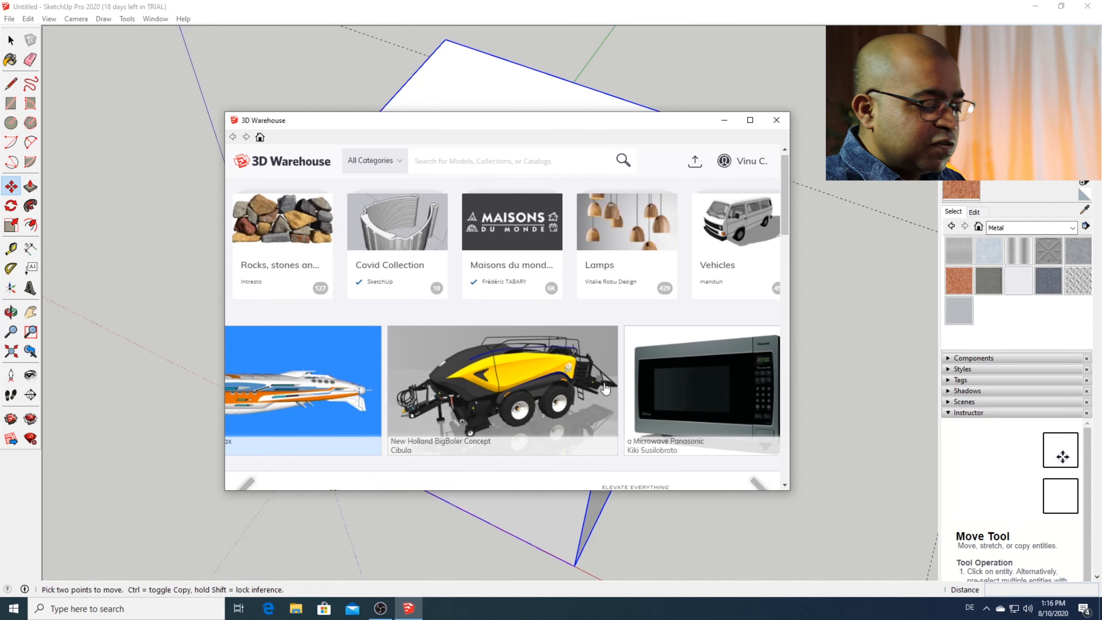
Step: Search 3D Warehouse for "ikea bookshelf" in all categories
left_click(453, 165)
type("ikea")
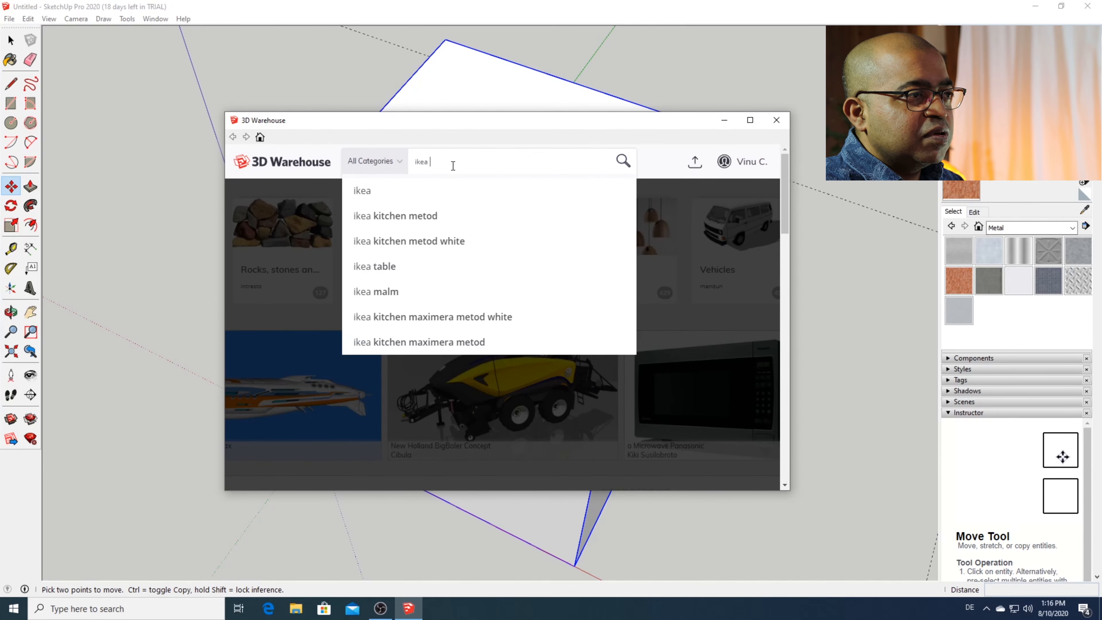
type(" bookshelf")
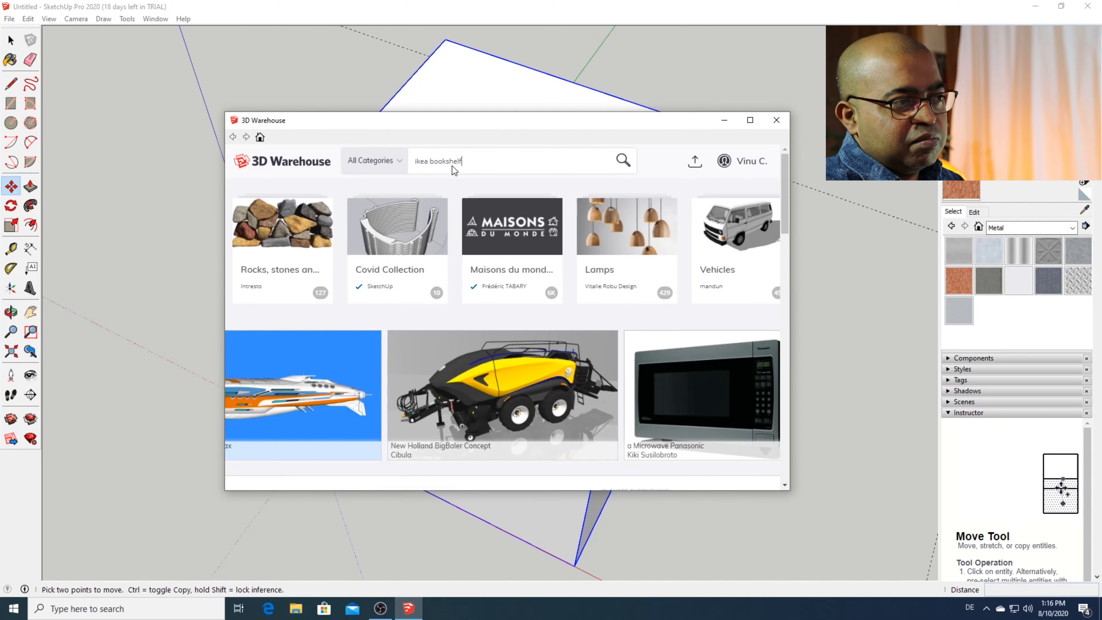
key("Return")
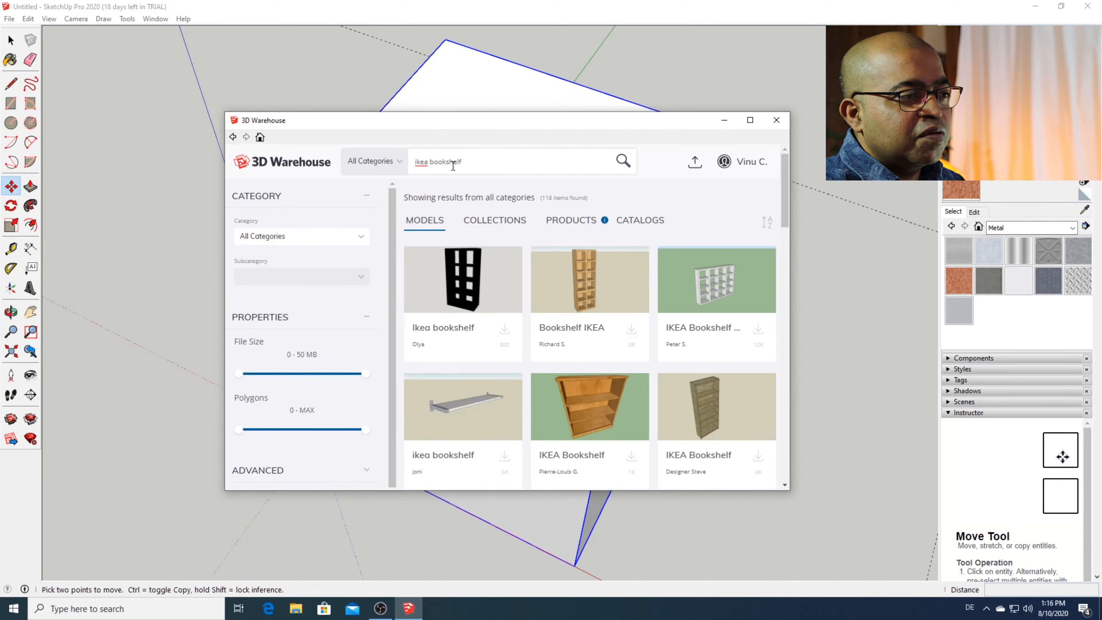
Step: Look through the bookshelf models in the search results to compare the available designs
scroll(548, 309, "down", 5)
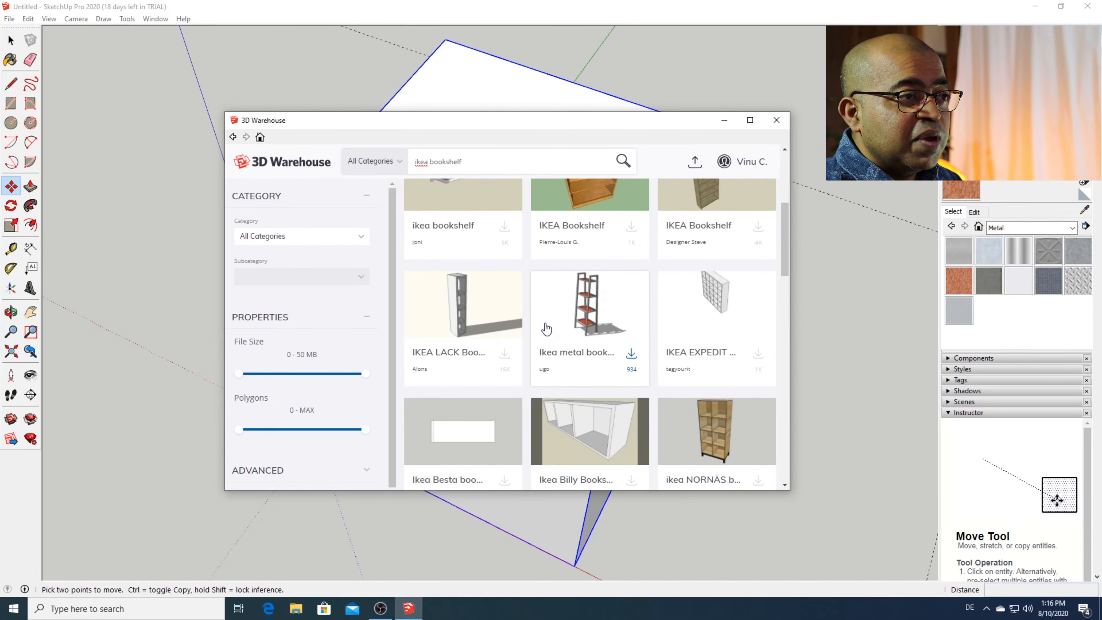
scroll(546, 328, "down", 10)
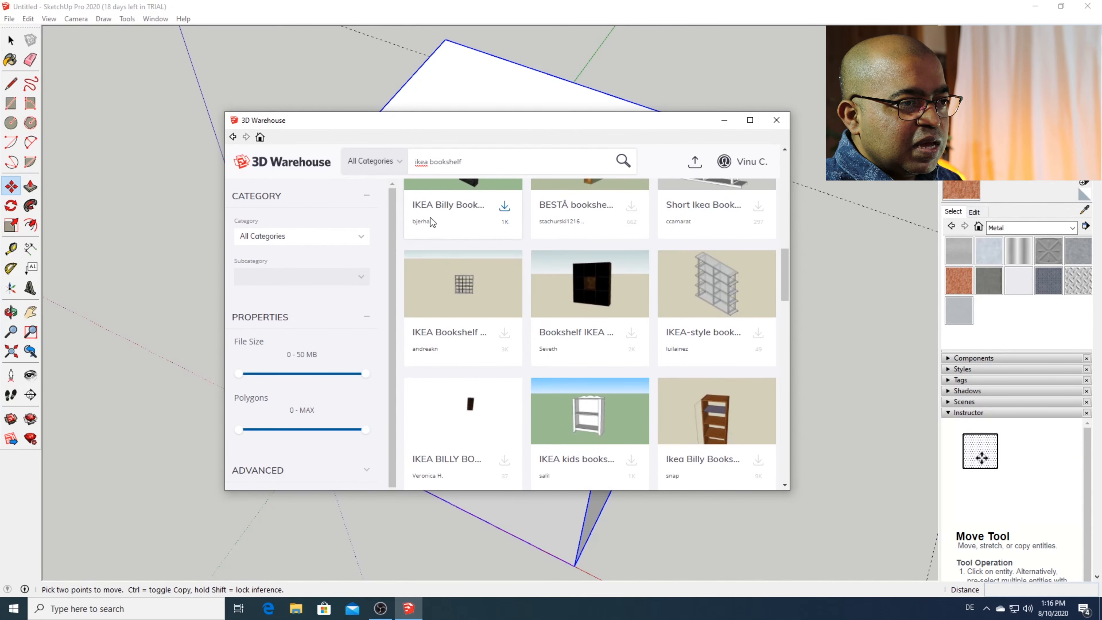
scroll(532, 353, "down", 1)
scroll(578, 349, "down", 3)
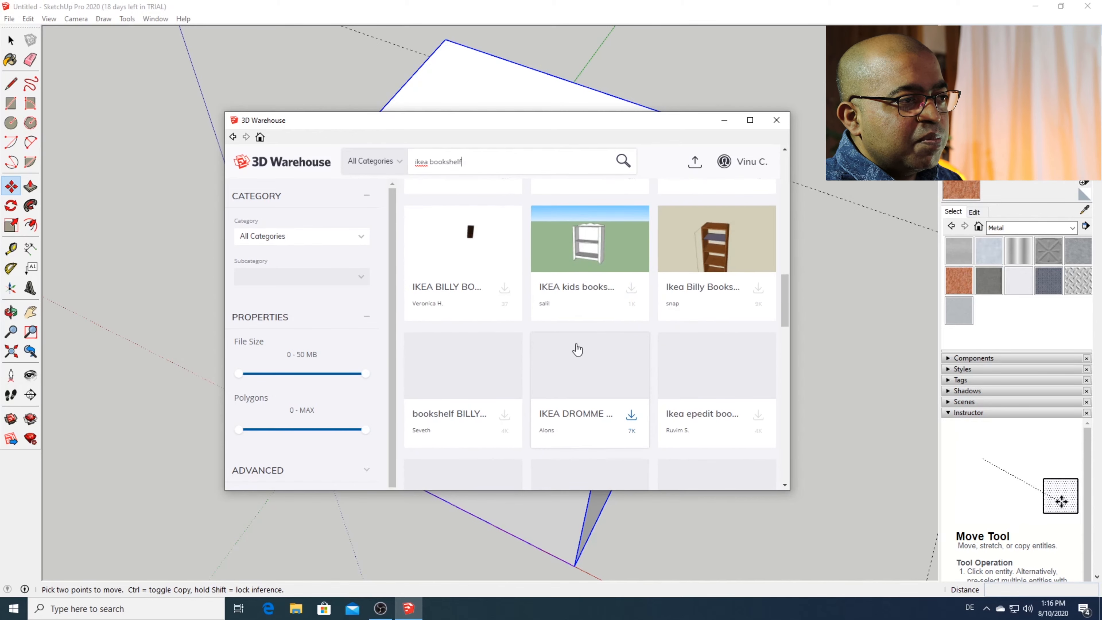
scroll(613, 356, "down", 5)
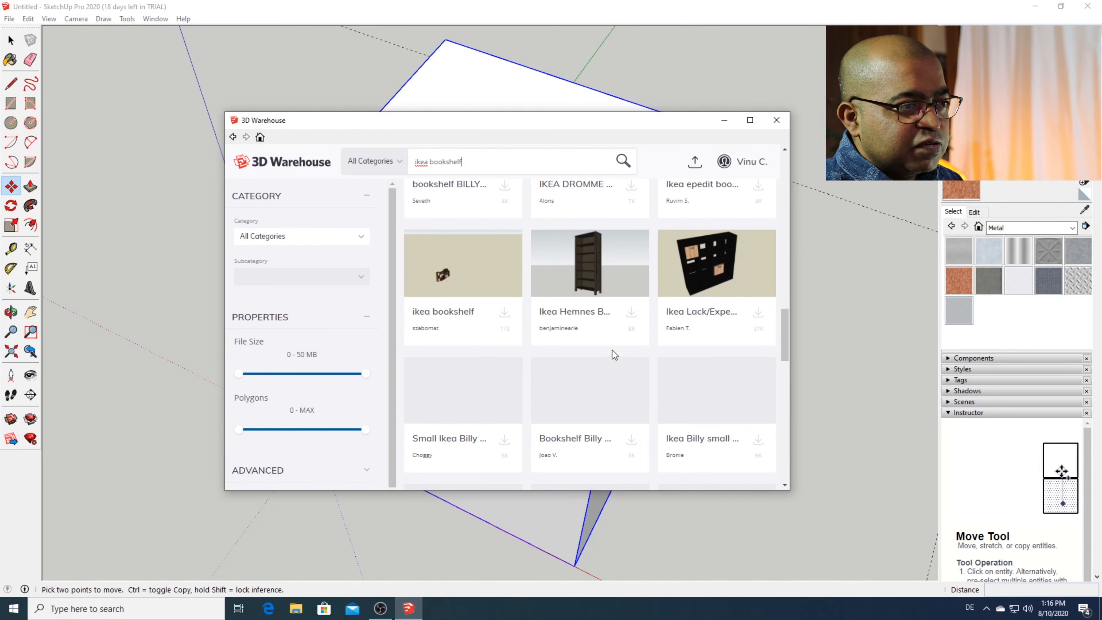
scroll(612, 351, "down", 1)
scroll(613, 356, "down", 3)
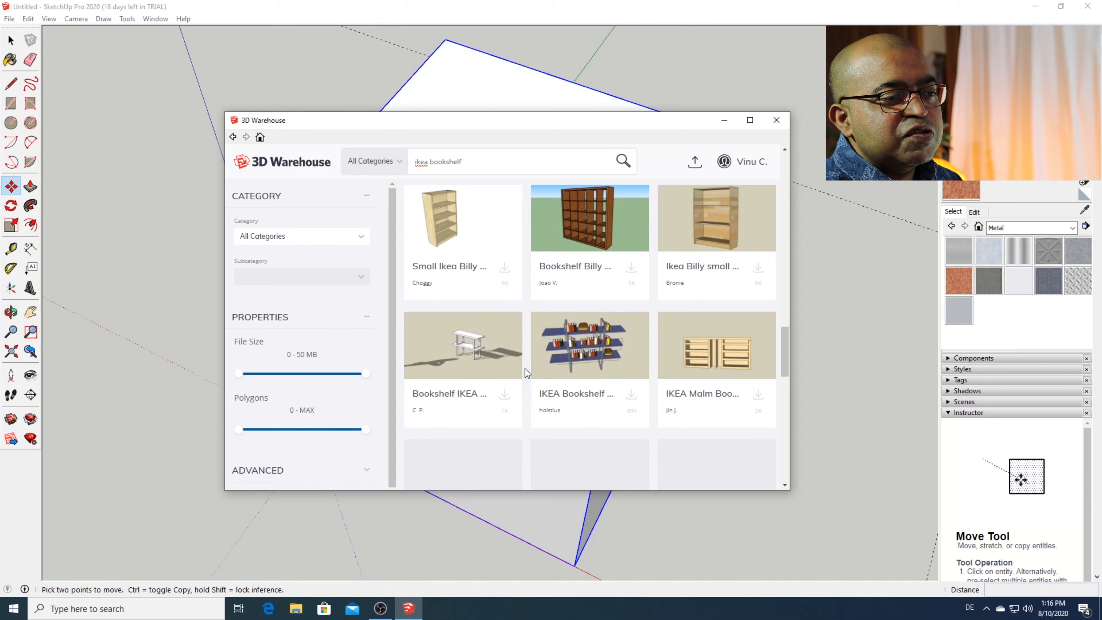
scroll(609, 341, "down", 3)
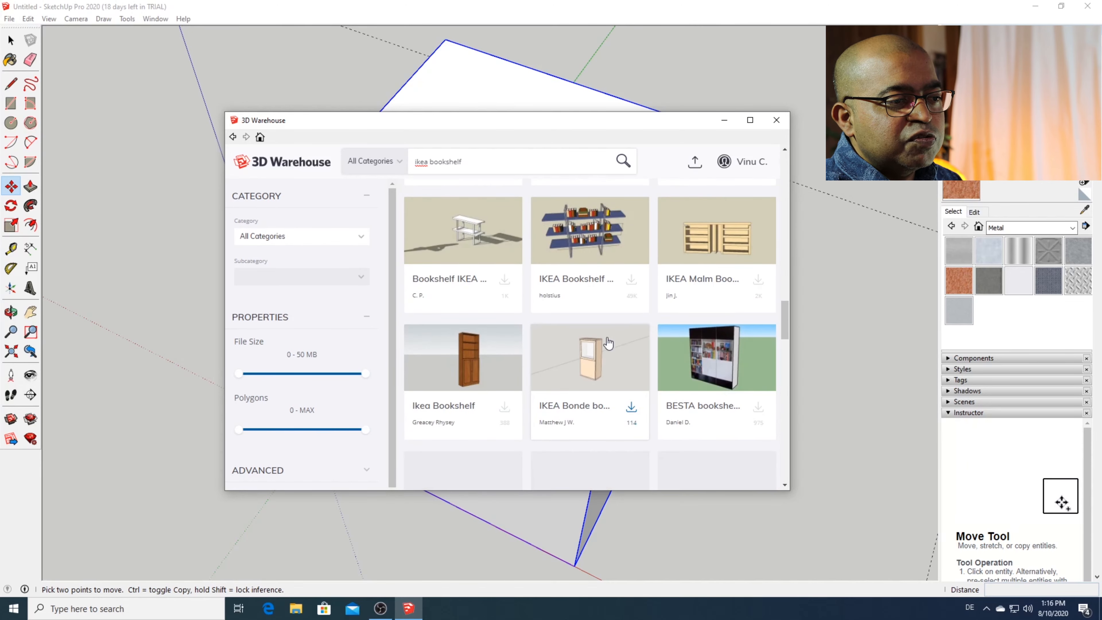
scroll(685, 413, "down", 3)
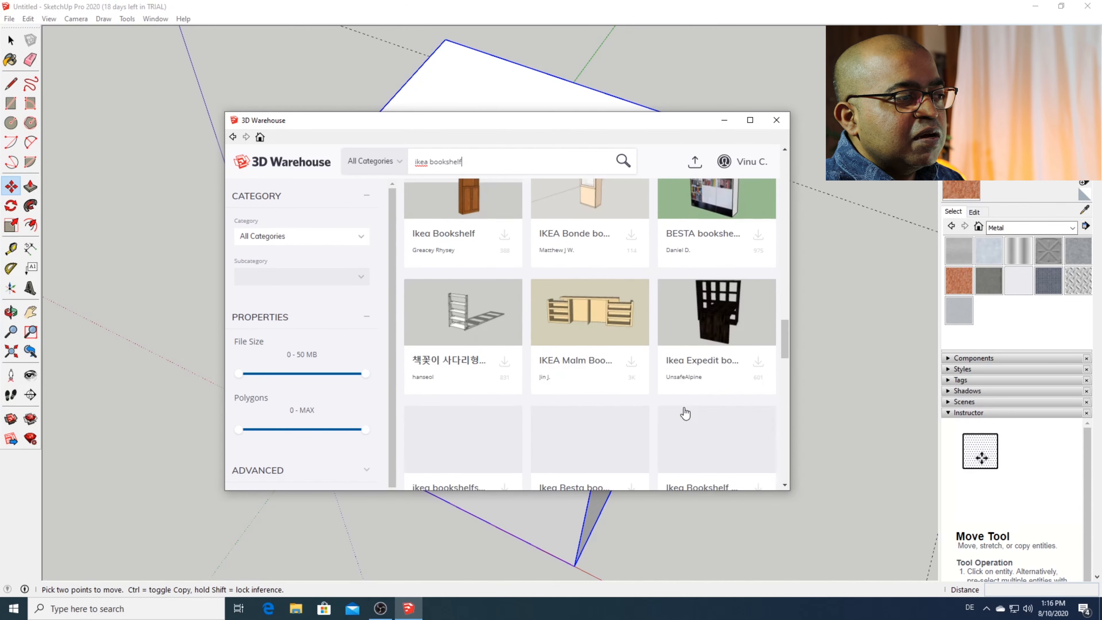
scroll(660, 318, "up", 3)
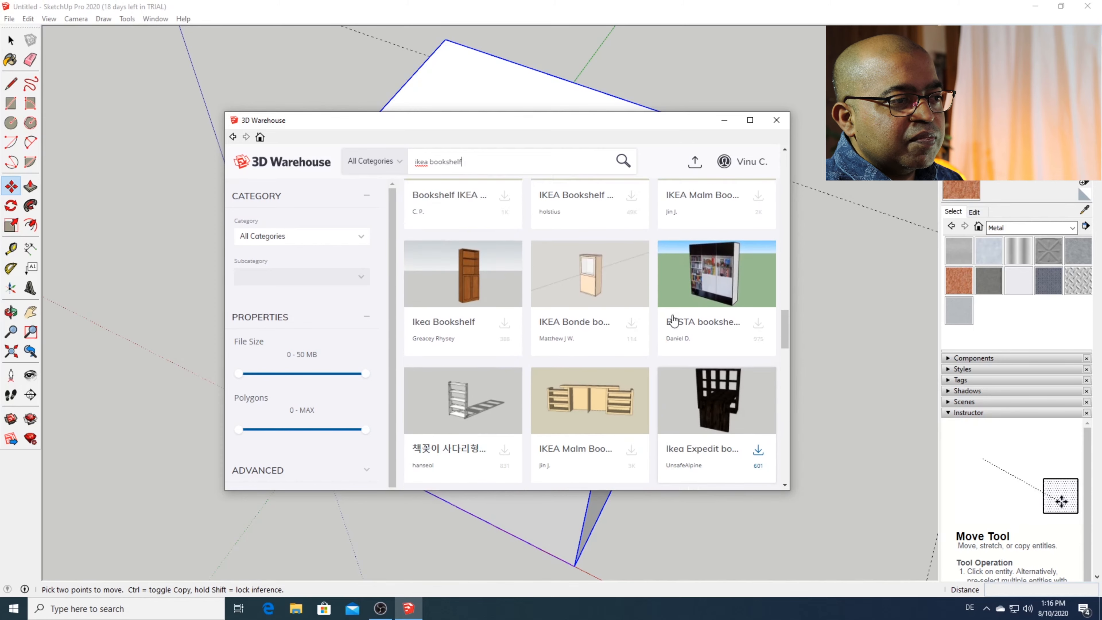
Step: Download the Ikea Besta bookcase with books from the search results and load it directly into the model beside the cube
scroll(720, 367, "down", 5)
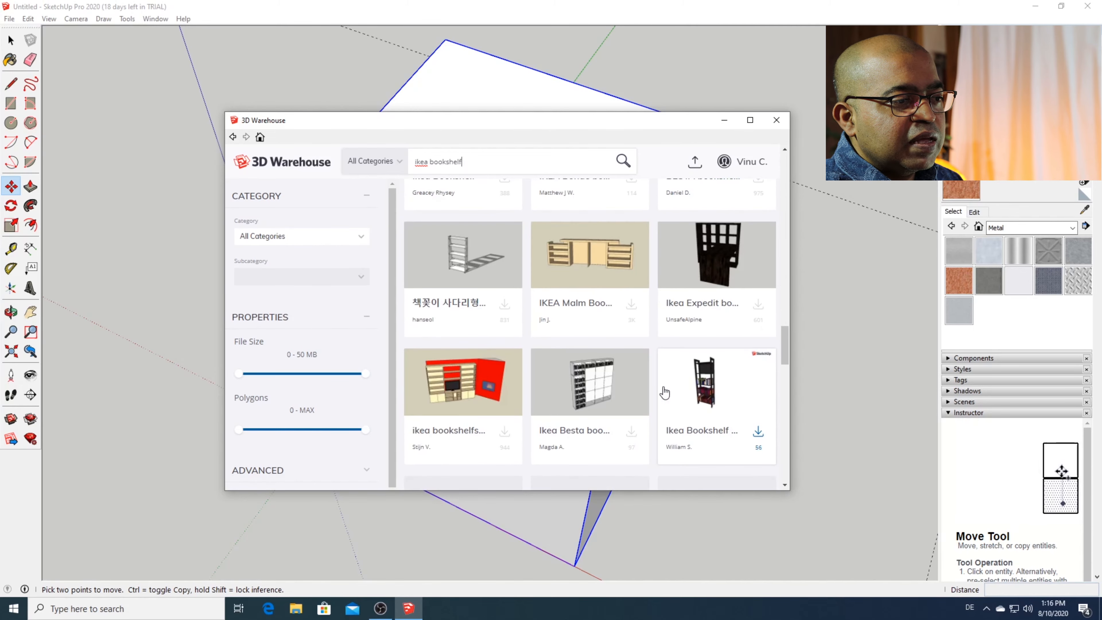
scroll(613, 433, "down", 3)
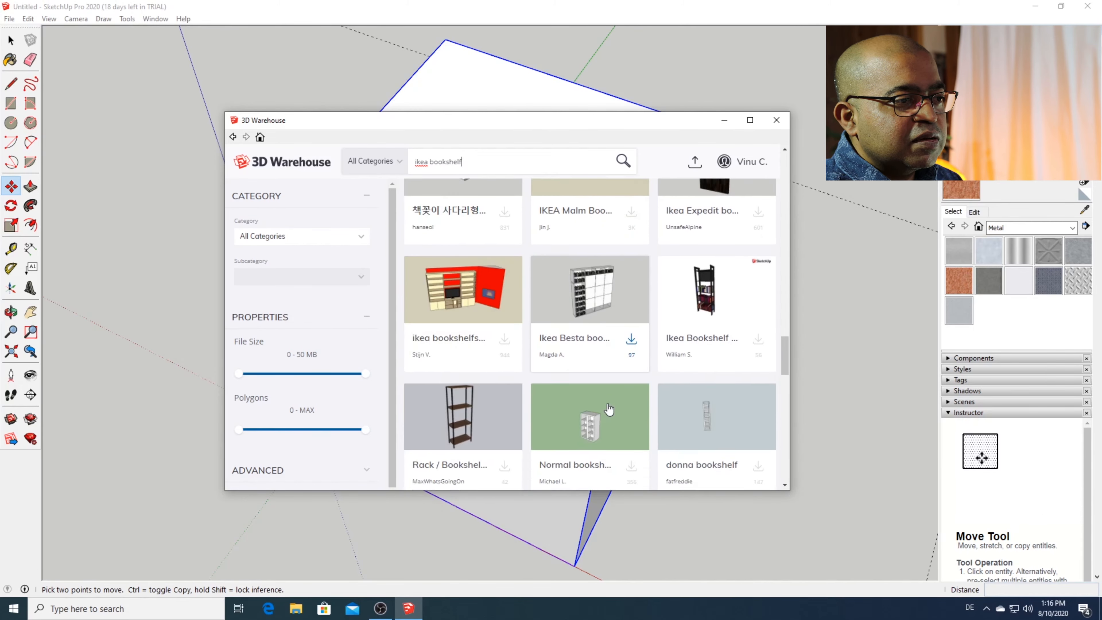
left_click(586, 278)
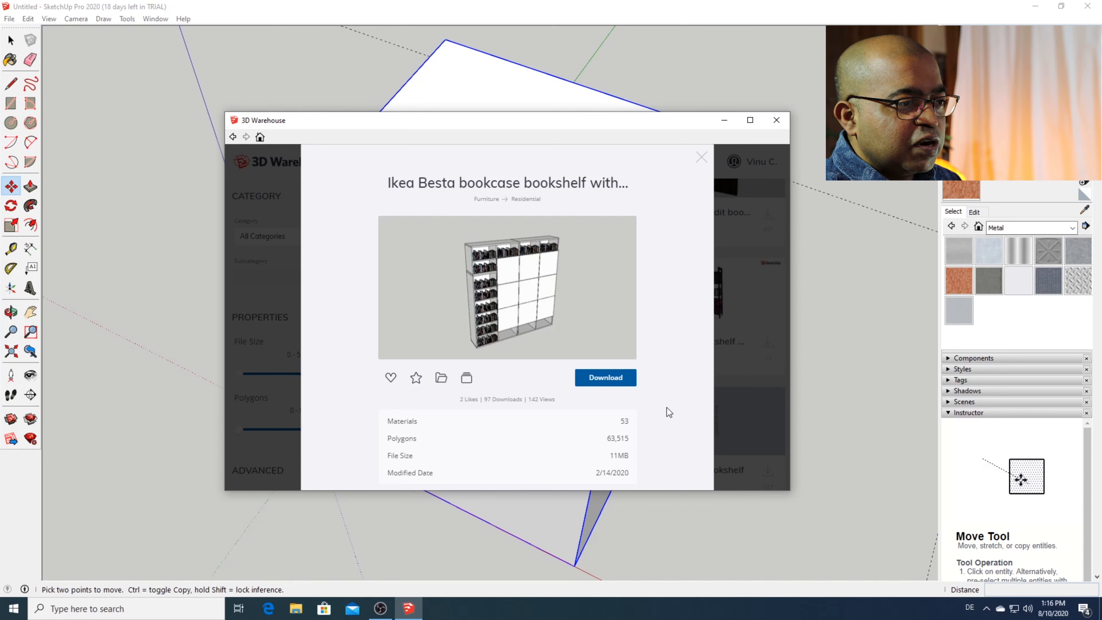
left_click(613, 381)
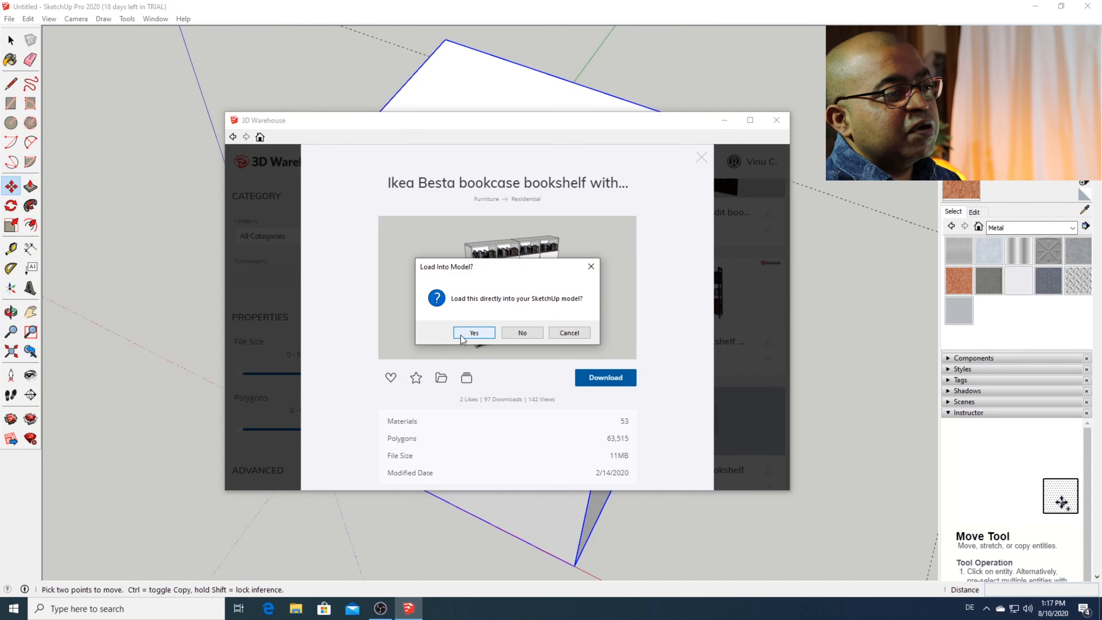
left_click(474, 333)
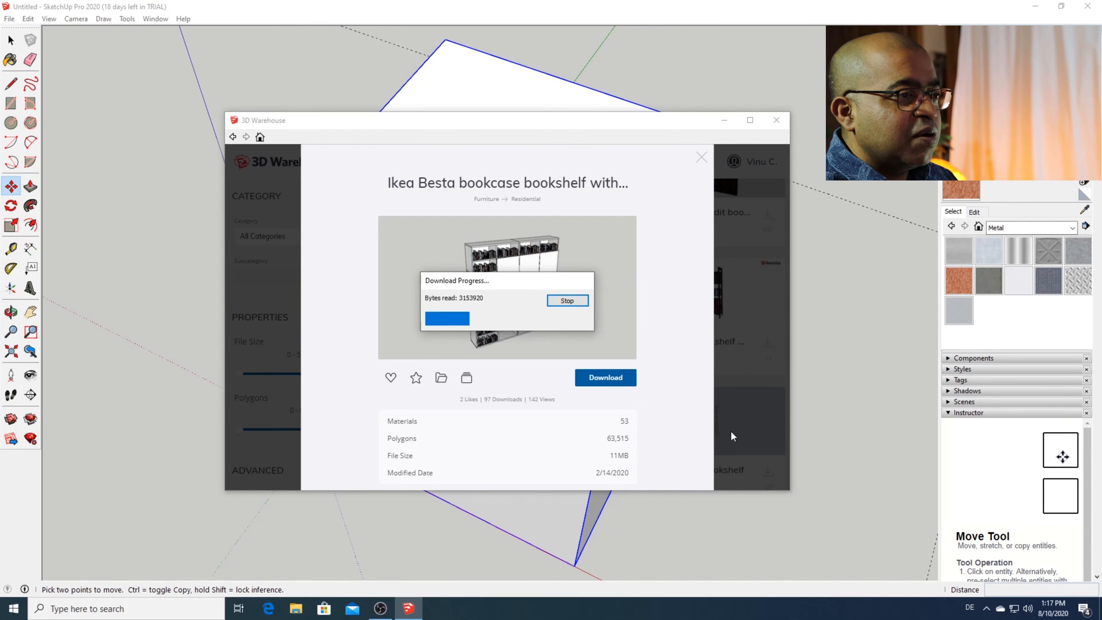
scroll(256, 435, "down", 6)
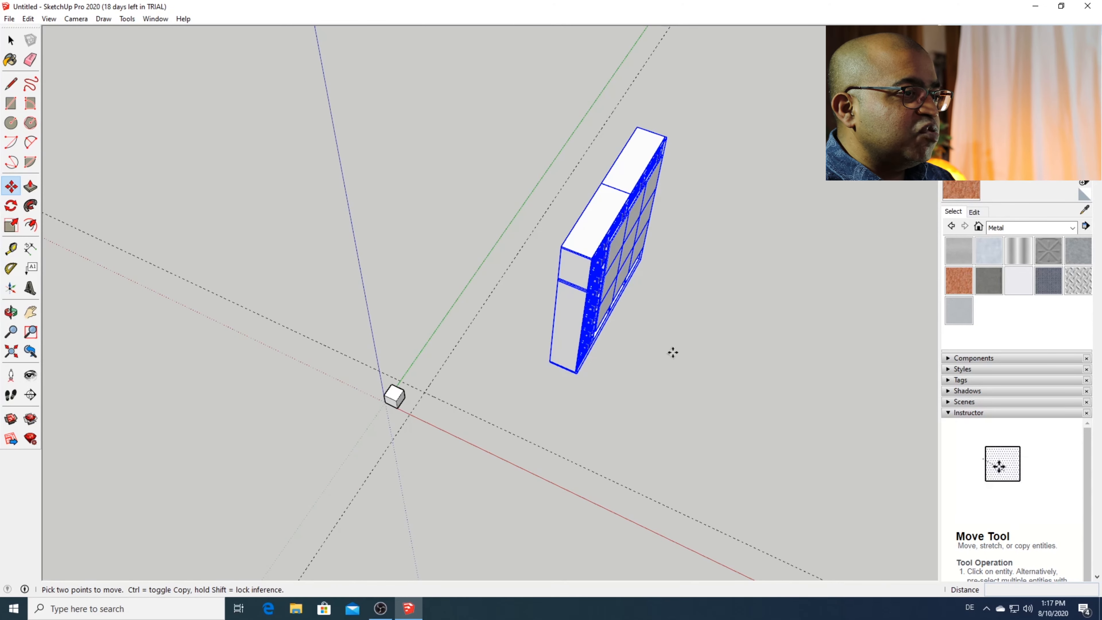
Step: Rotate the bookcase 90 degrees on the ground plane about its bottom back corner, using its short bottom edge as the reference
scroll(654, 361, "up", 4)
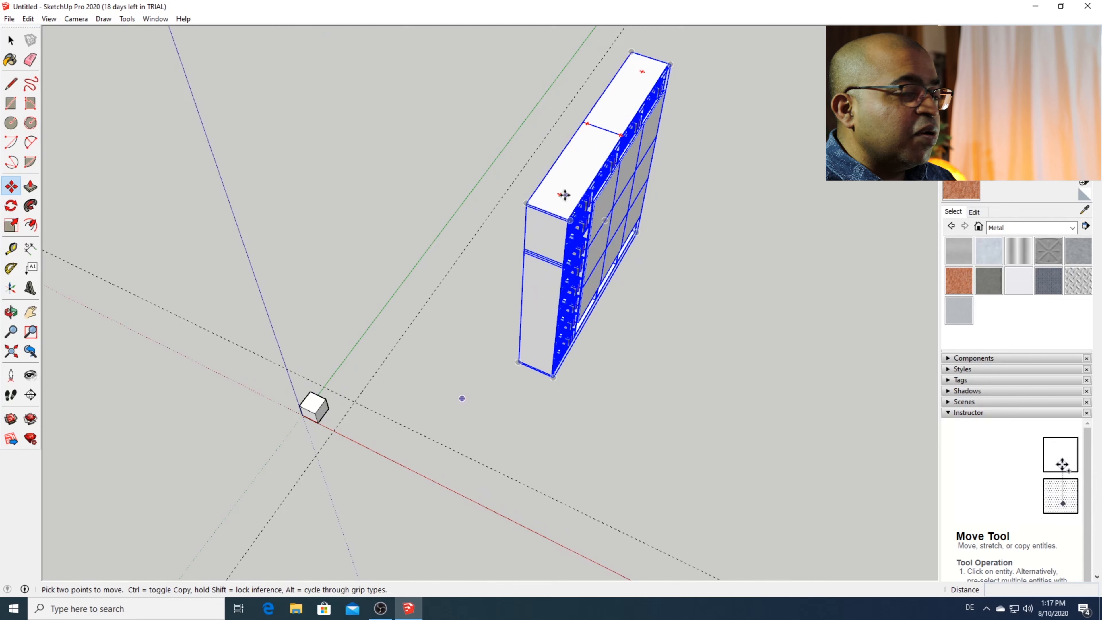
scroll(527, 388, "up", 2)
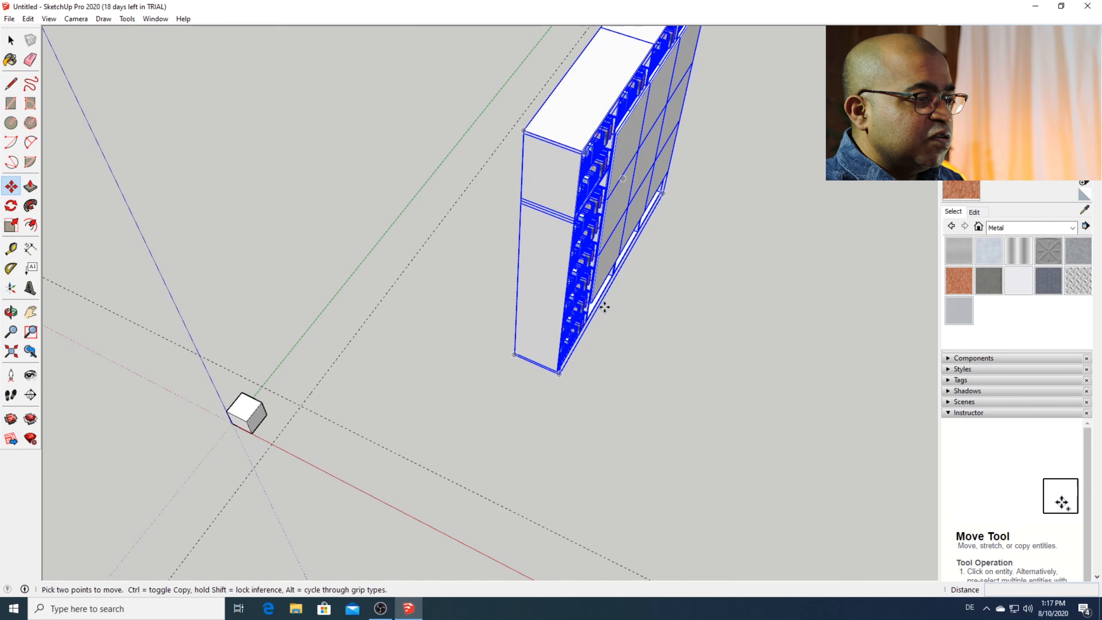
scroll(648, 365, "up", 2)
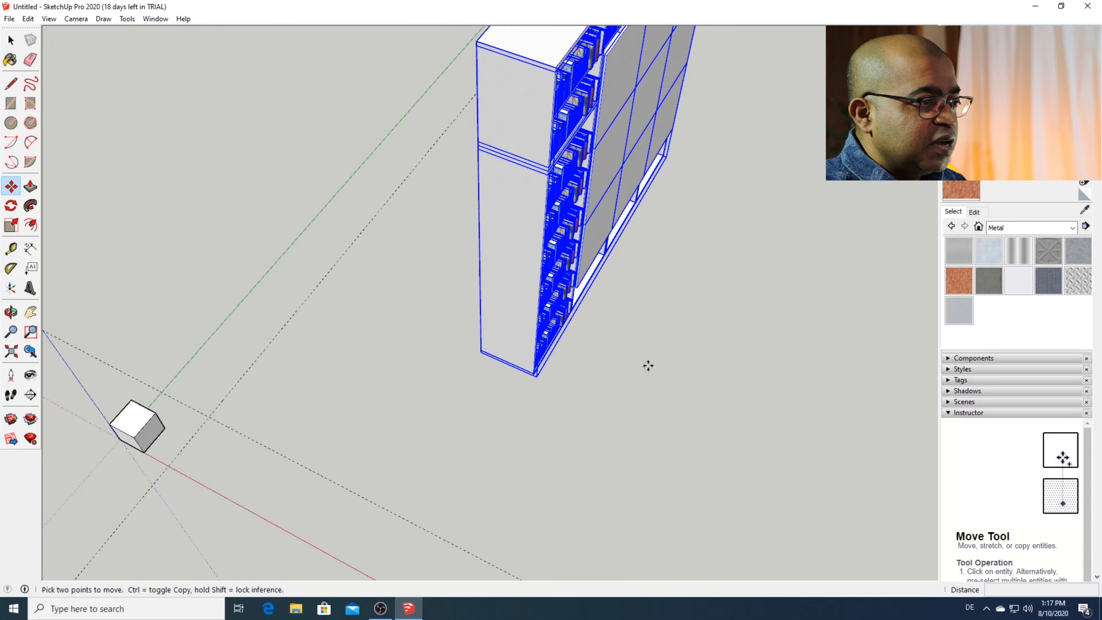
scroll(558, 387, "up", 3)
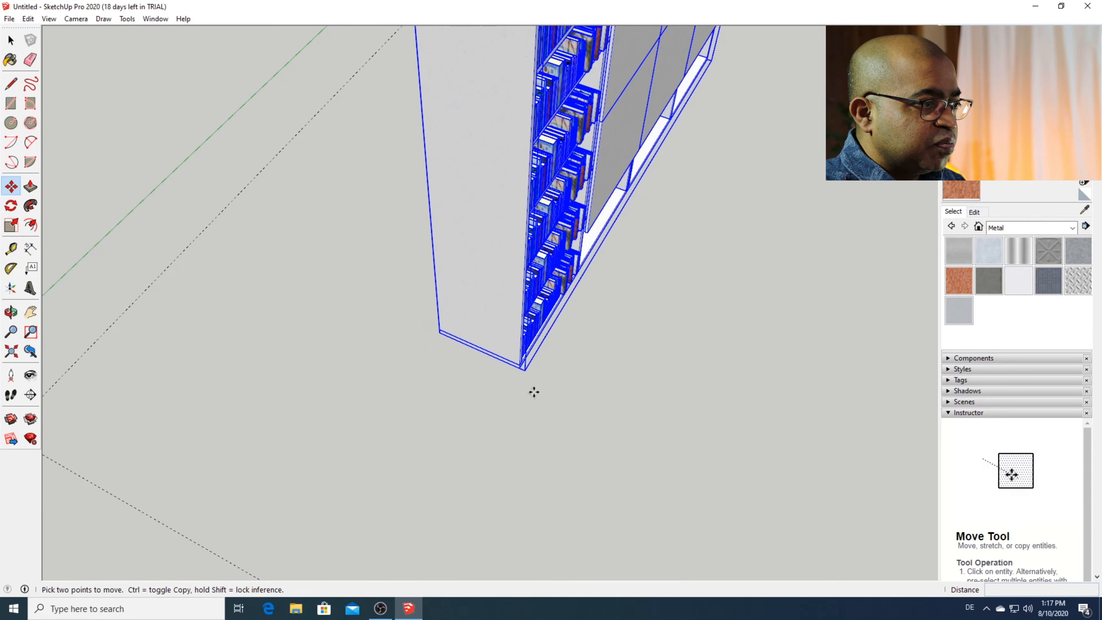
key("q")
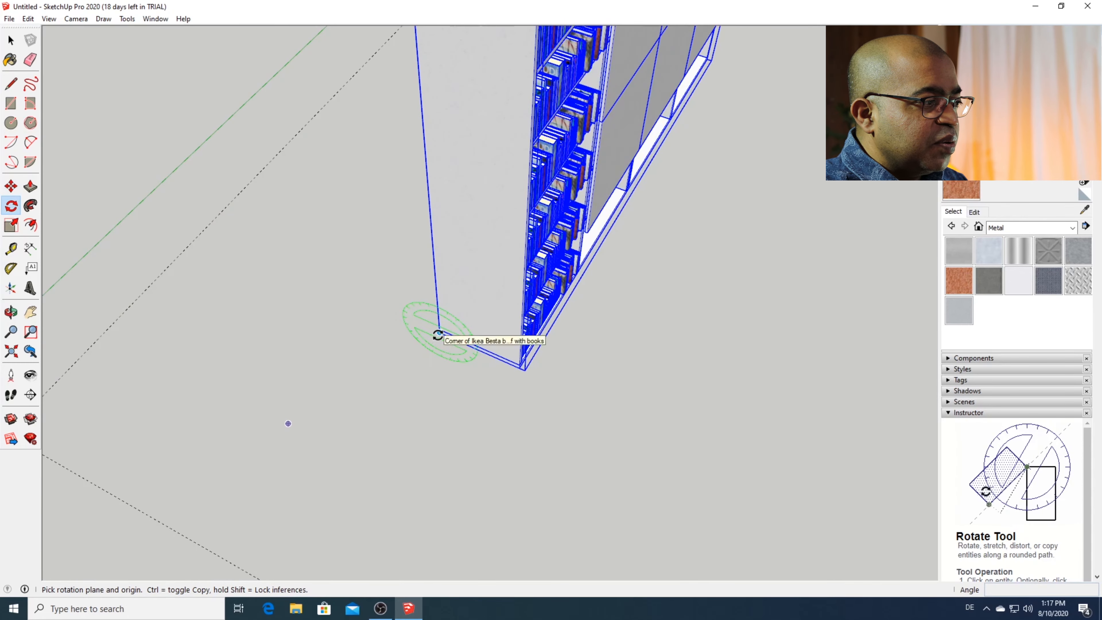
scroll(435, 343, "down", 4)
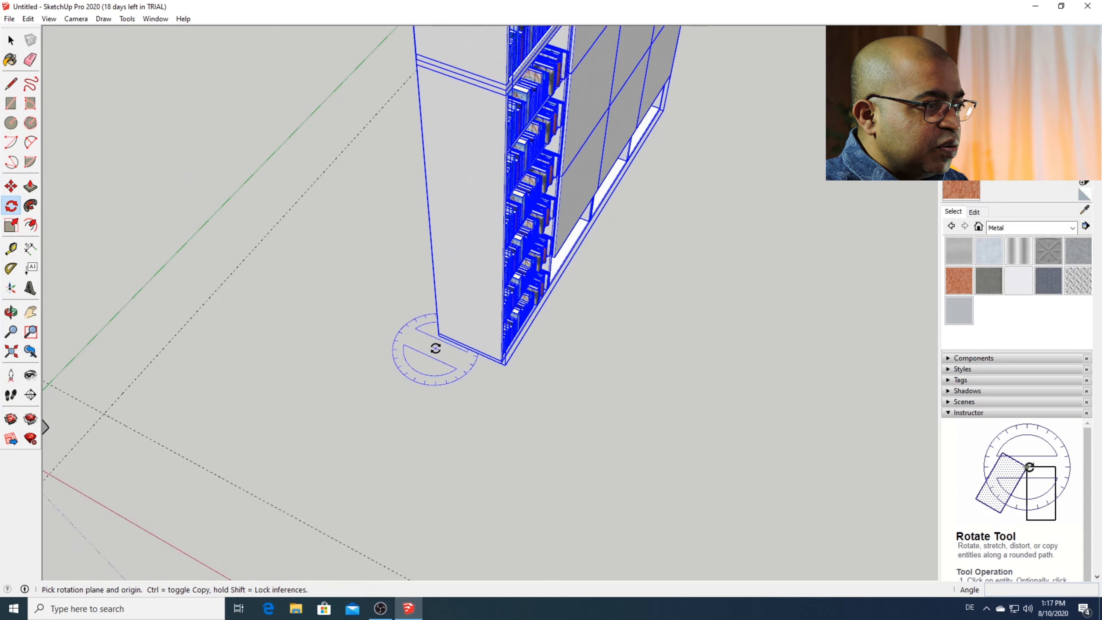
scroll(435, 357, "up", 2)
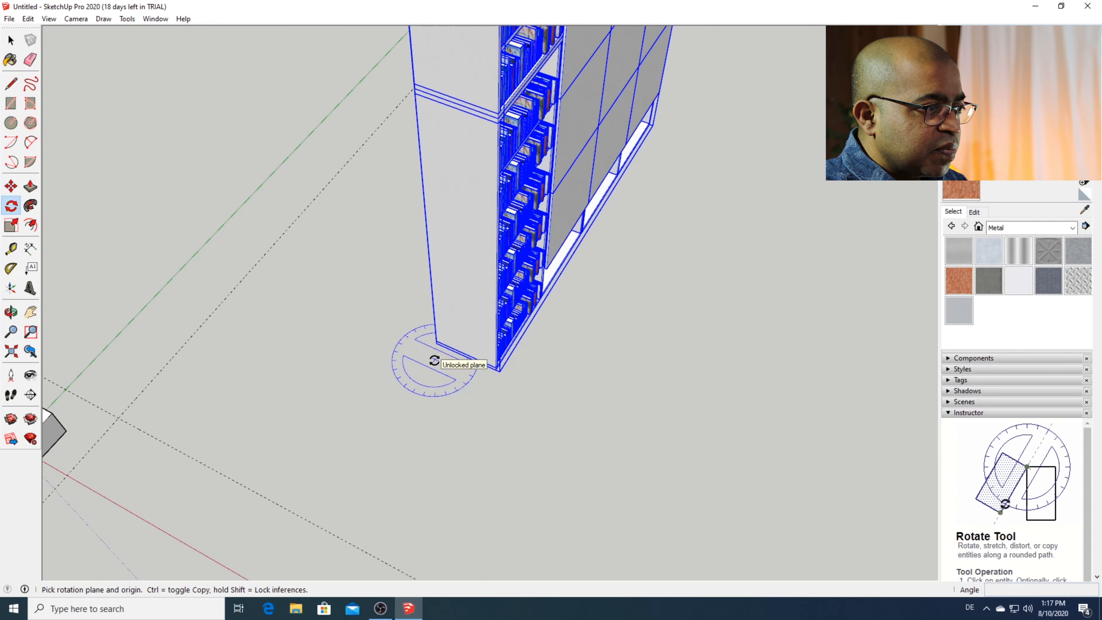
scroll(433, 360, "down", 3)
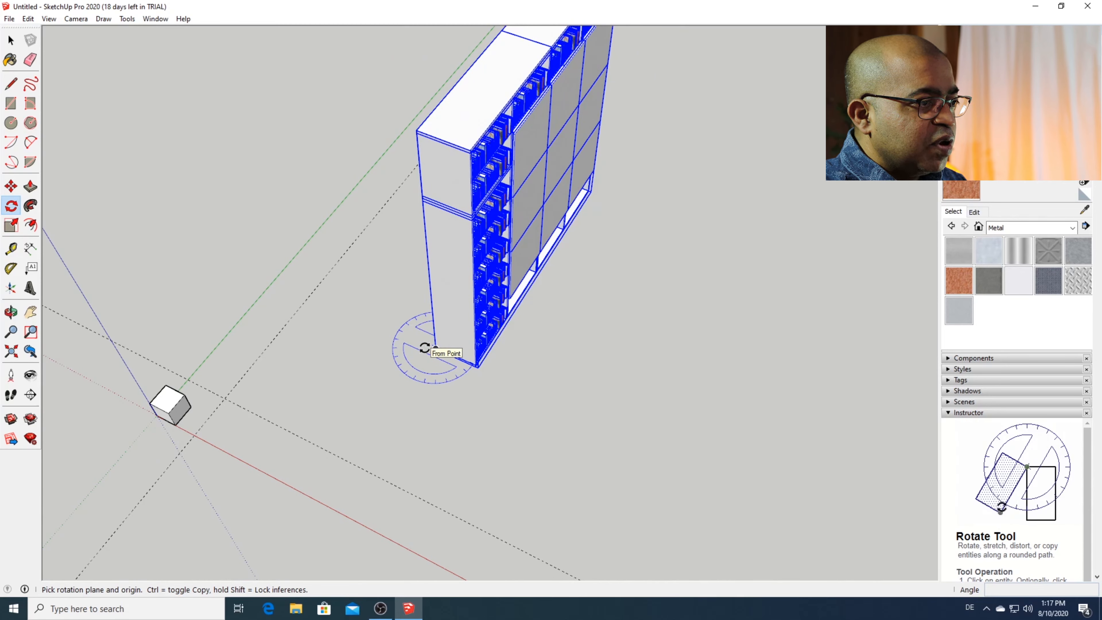
left_click(435, 349)
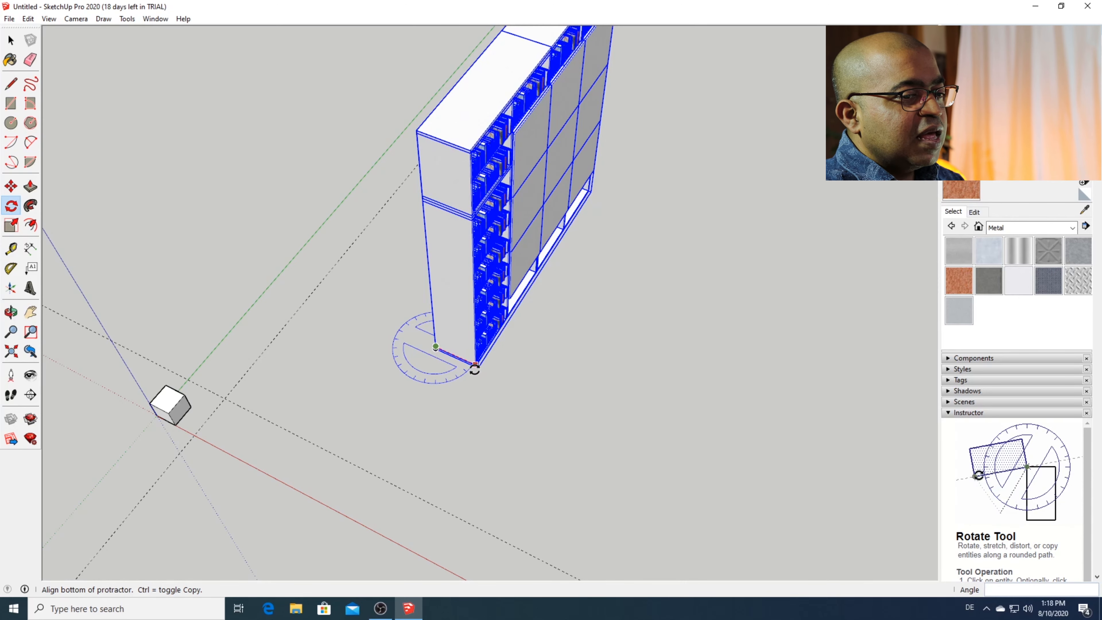
left_click(475, 365)
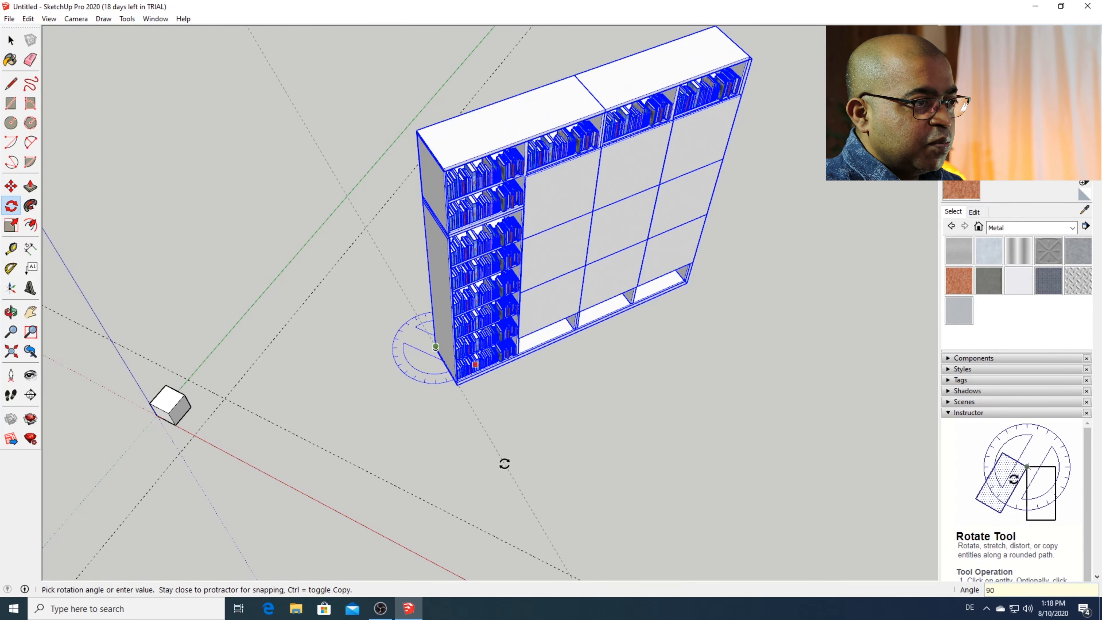
key("Return")
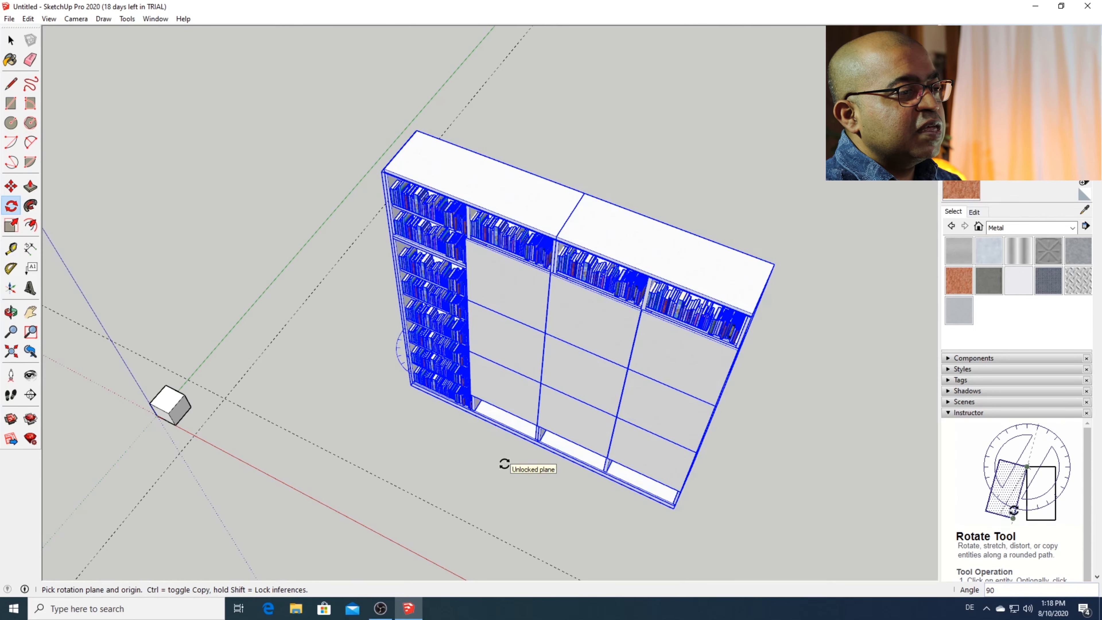
Step: Stretch the bookcase slightly upward along the blue axis with the Scale tool
scroll(505, 454, "down", 5)
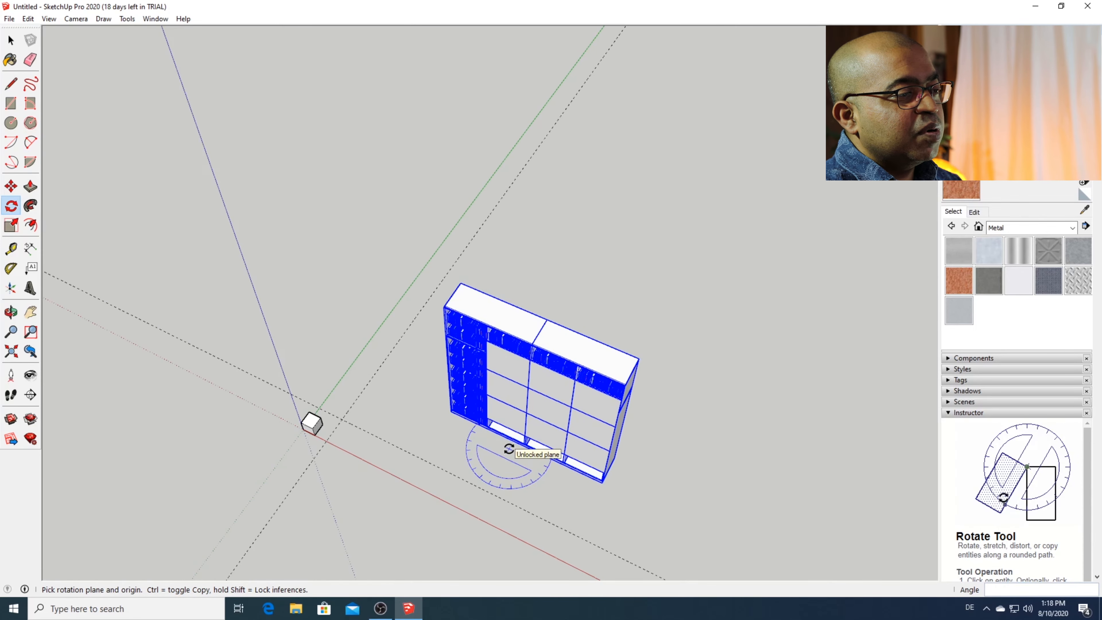
scroll(508, 450, "up", 5)
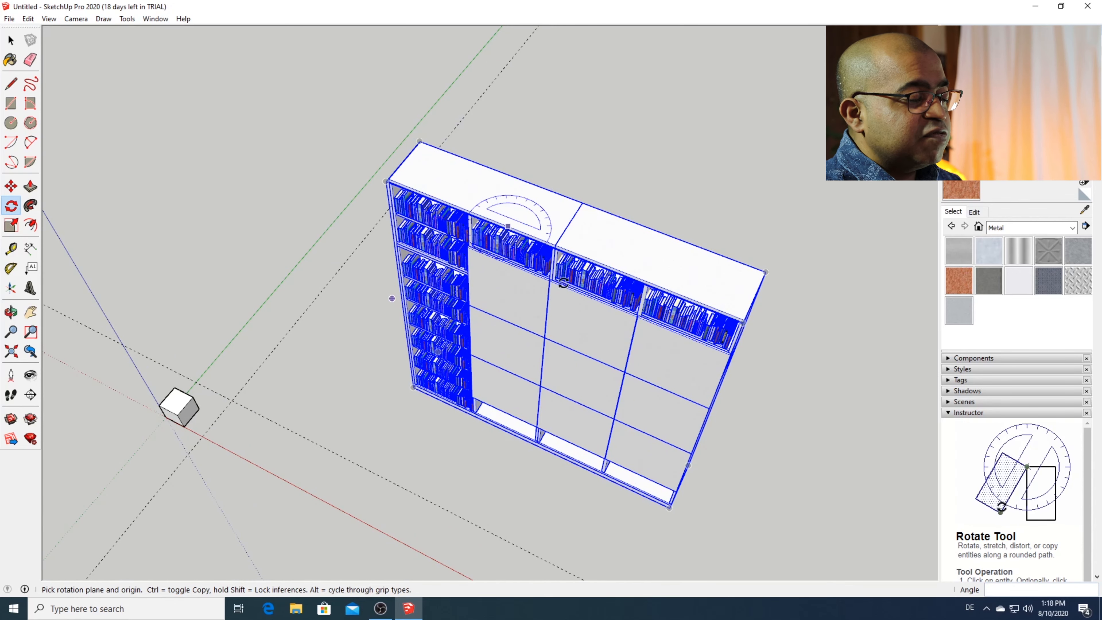
key("s")
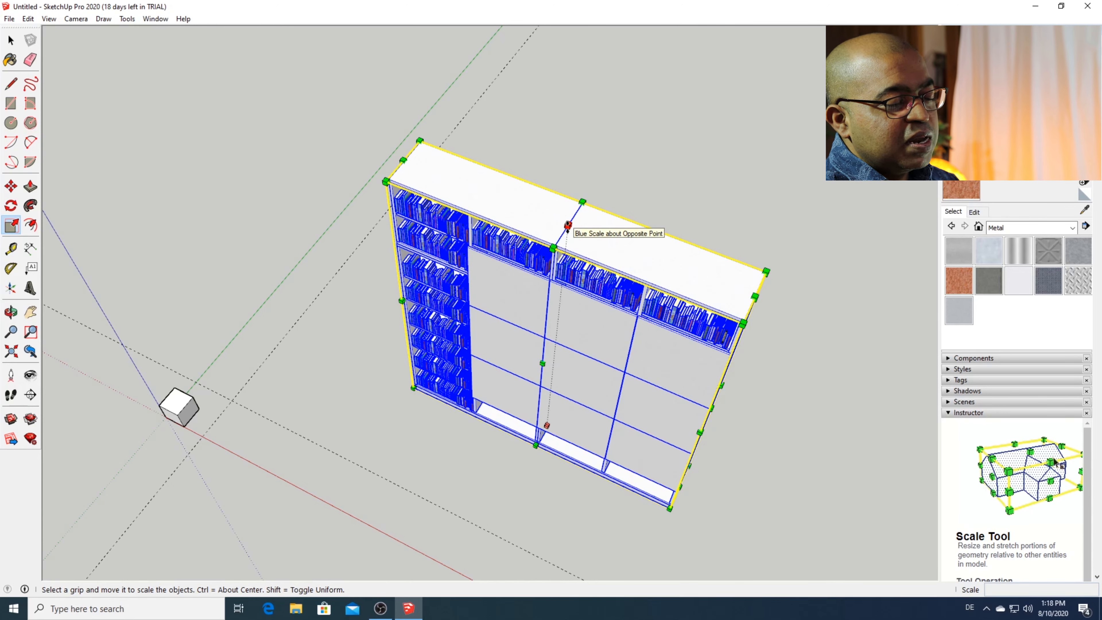
left_click_drag(568, 225, 571, 197)
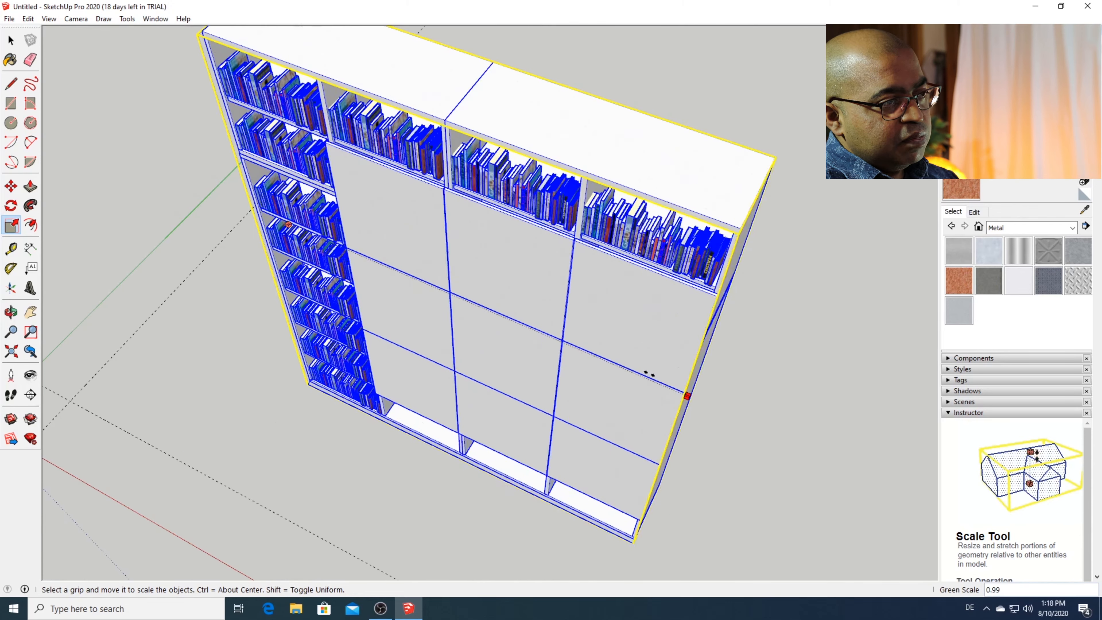
Step: Scale the bookcase's width to about 0.79 along the green axis, and shrink it uniformly from its top back corner
left_click_drag(650, 374, 592, 372)
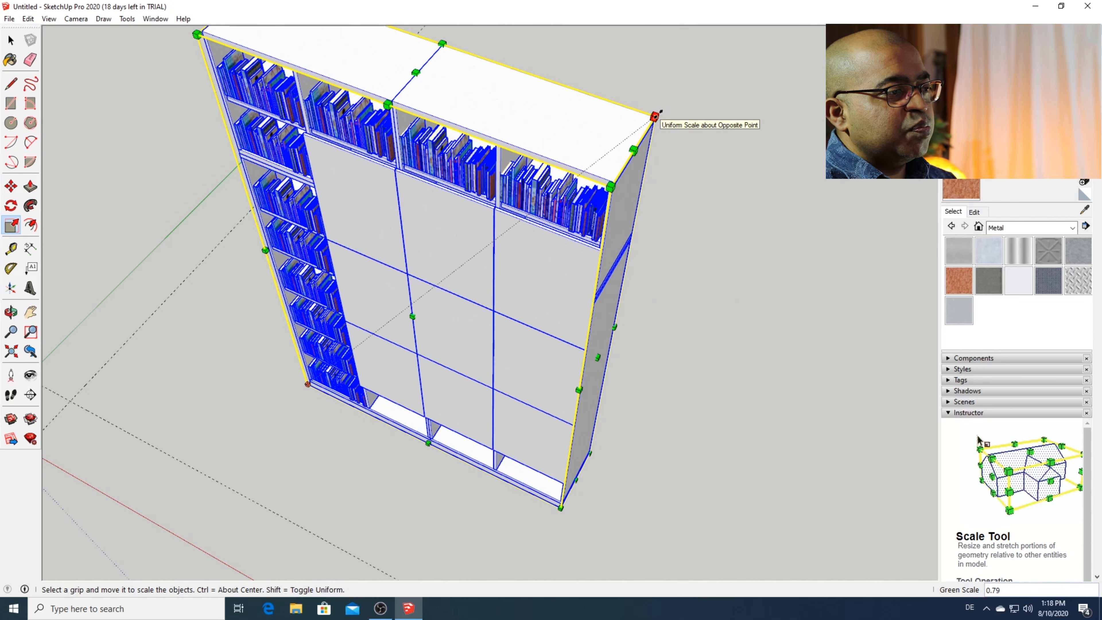
left_click_drag(656, 116, 587, 309)
scroll(581, 315, "down", 1)
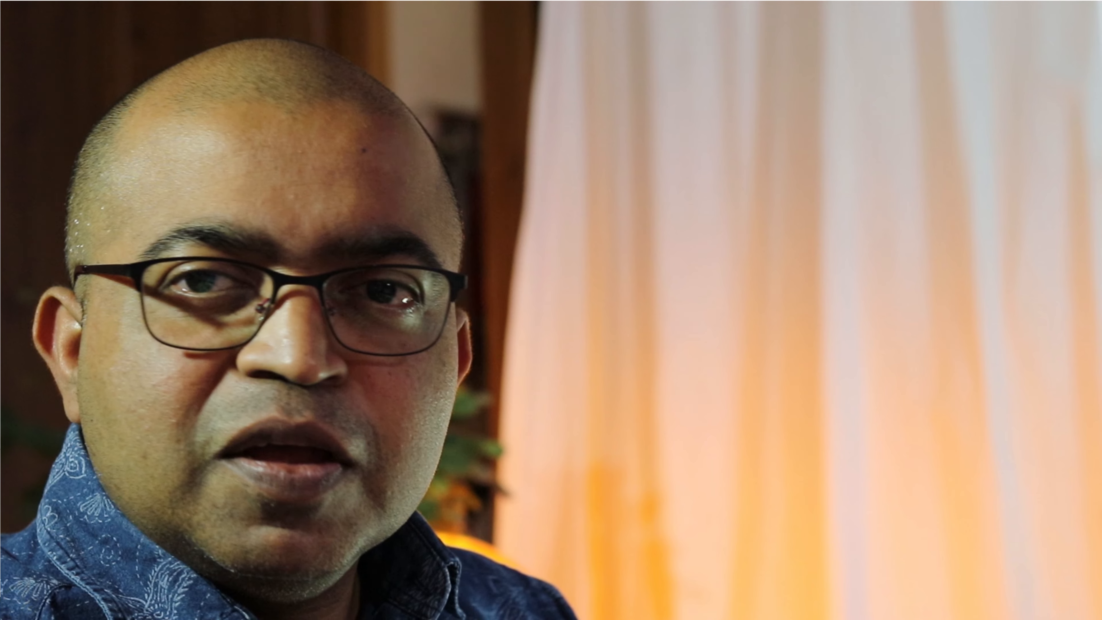